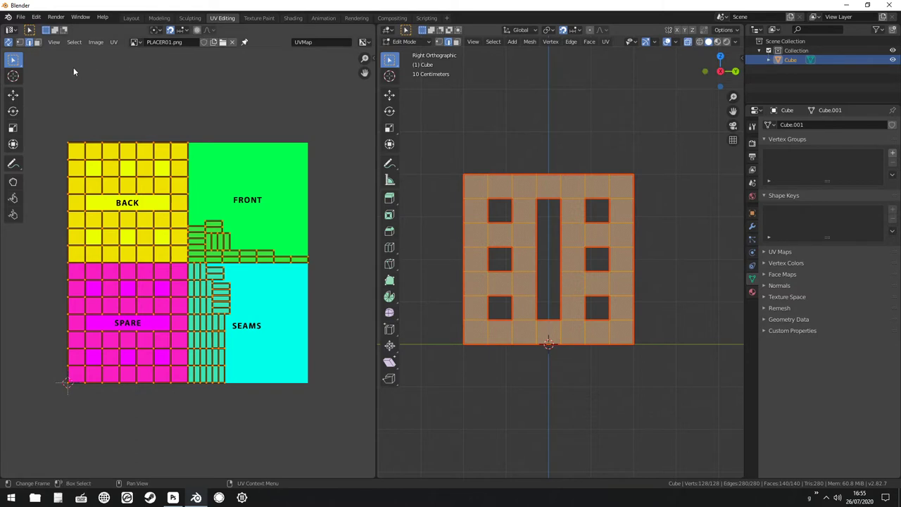
Step: In face selection mode, move the BACK quadrant's UV island off the image, about 0.63 left and 0.69 up
left_click(37, 42)
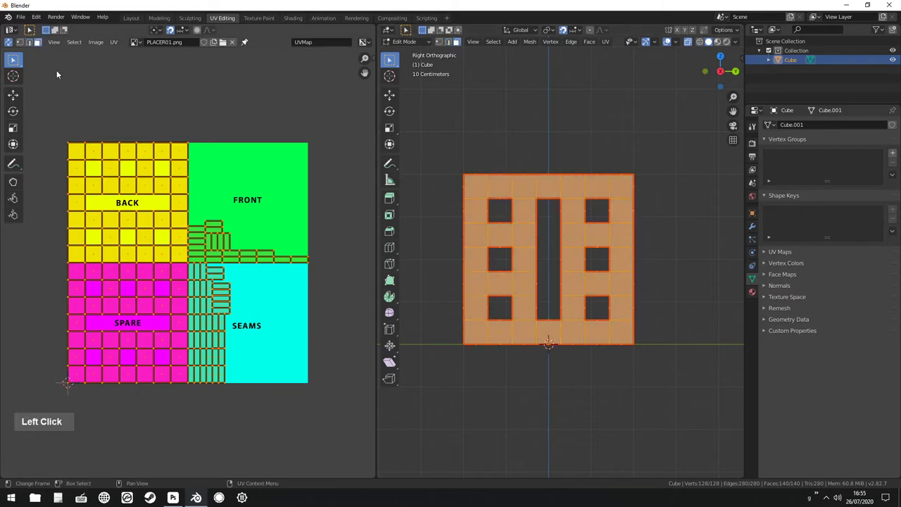
left_click(101, 102)
left_click_drag(37, 128, 189, 265)
scroll(119, 211, "down", 3)
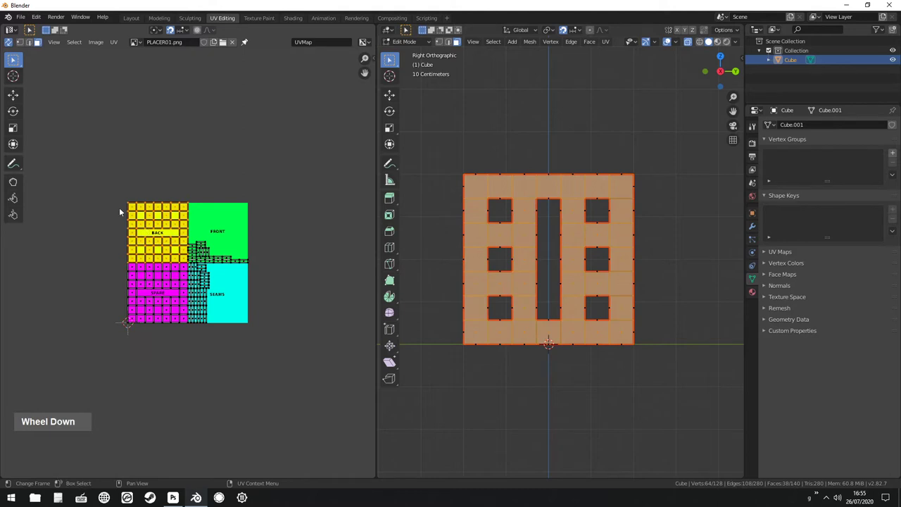
left_click(13, 94)
left_click_drag(158, 232, 82, 150)
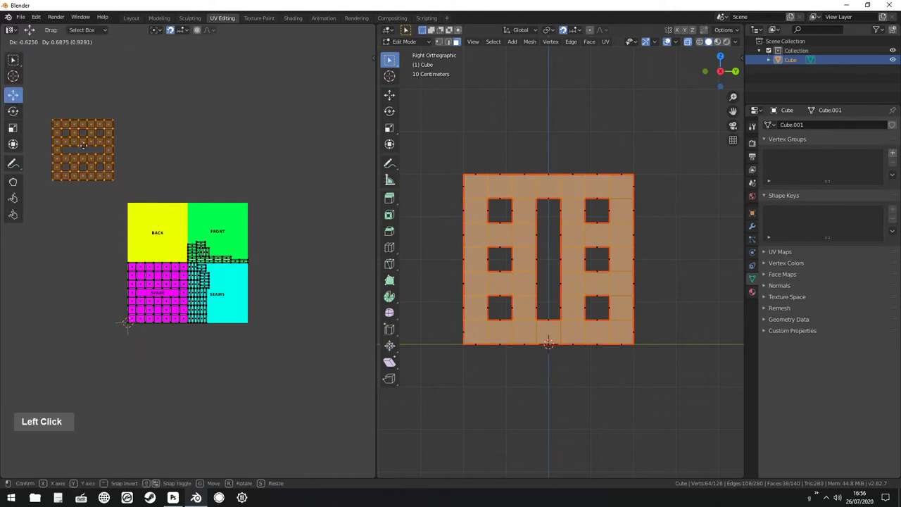
Step: Move the SPARE quadrant's UV island off the image to its left and the remaining narrow seam strips below the image
left_click_drag(101, 234, 181, 344)
left_click_drag(156, 292, 75, 307)
left_click_drag(166, 222, 275, 335)
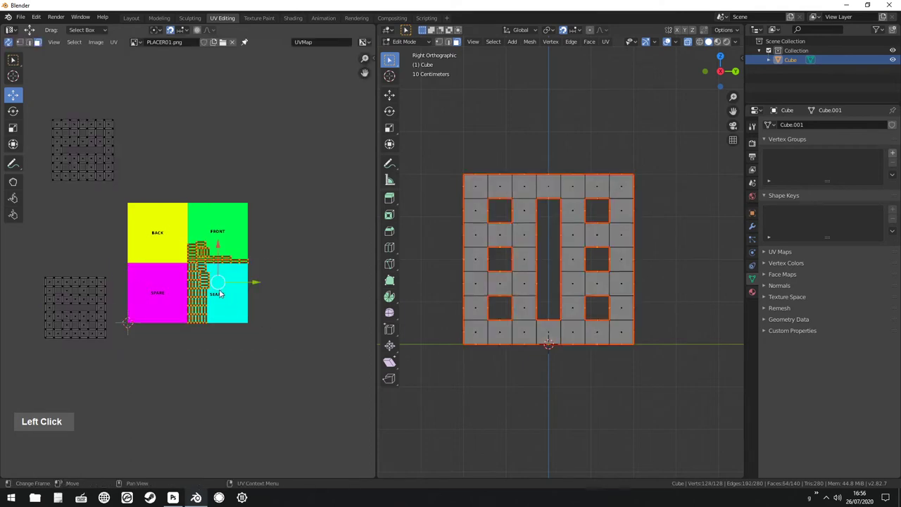
left_click_drag(217, 283, 256, 386)
left_click(218, 177)
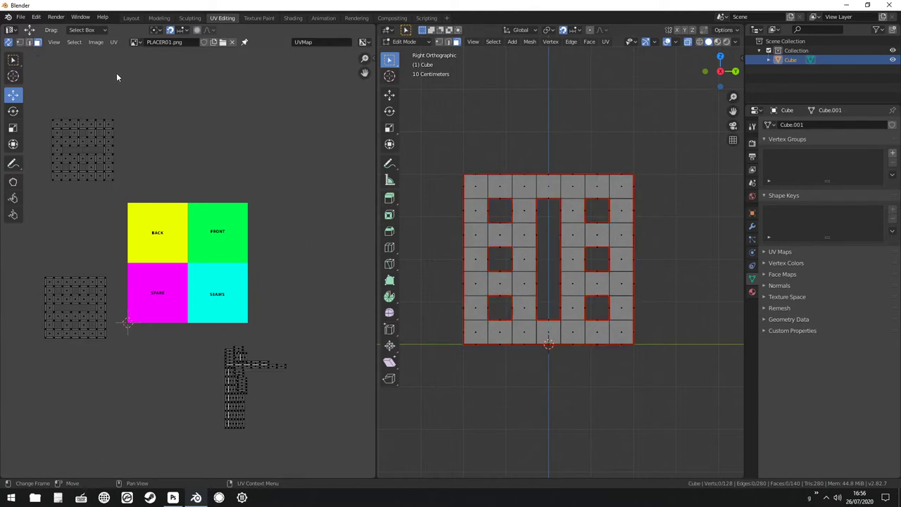
Step: Check the upper island's top edge against the model, and rotate that whole UV island by 90 degrees
key("2")
left_click(83, 121)
middle_click_drag(535, 211, 426, 204)
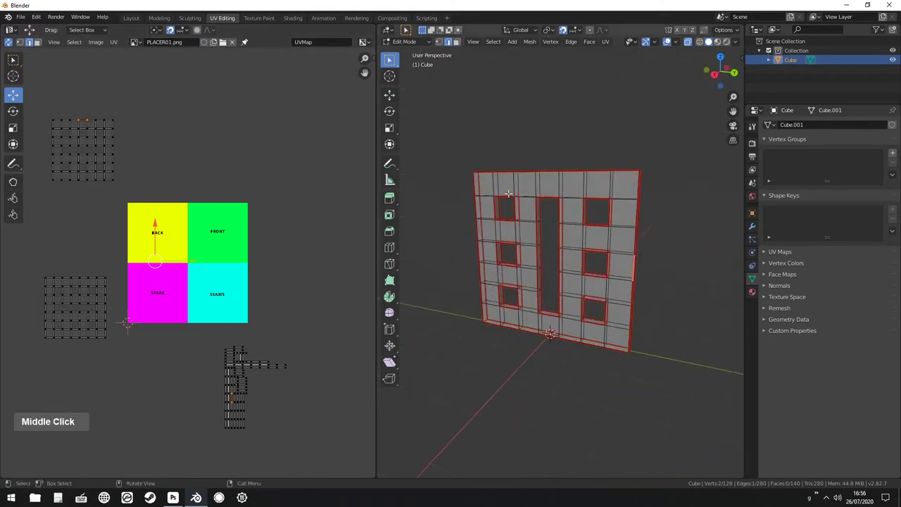
left_click_drag(158, 93, 42, 205)
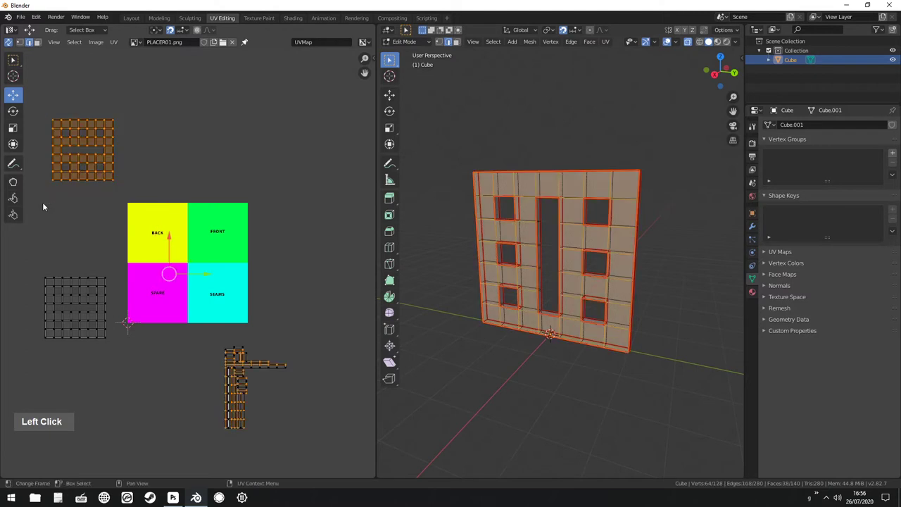
left_click(38, 42)
left_click_drag(33, 98, 142, 206)
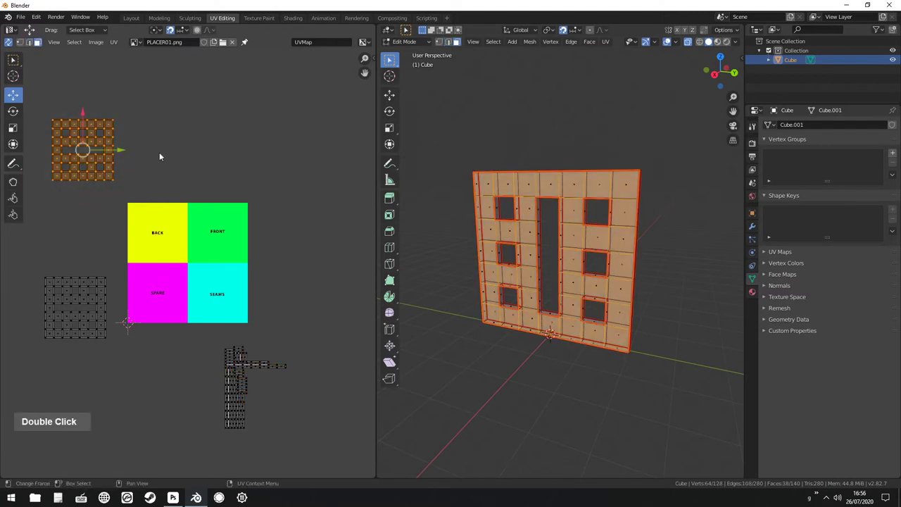
key("r")
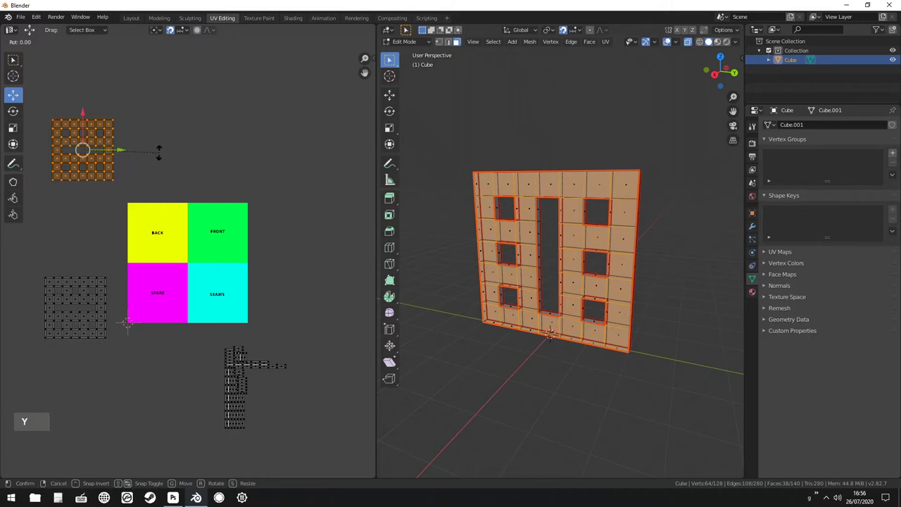
type("90")
key("Return")
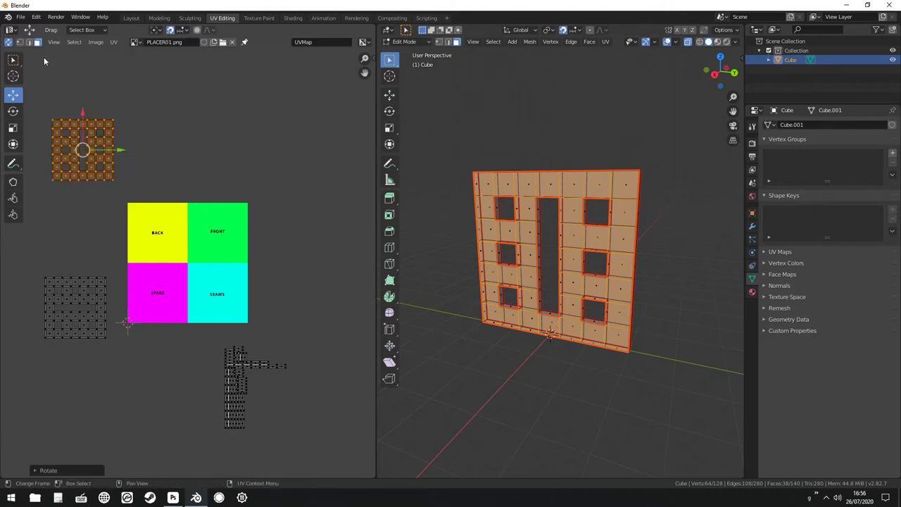
Step: Recheck the upper UV island's top edge and rotate the island's faces by 180 degrees
left_click(28, 41)
double_click(58, 71)
left_click(83, 122)
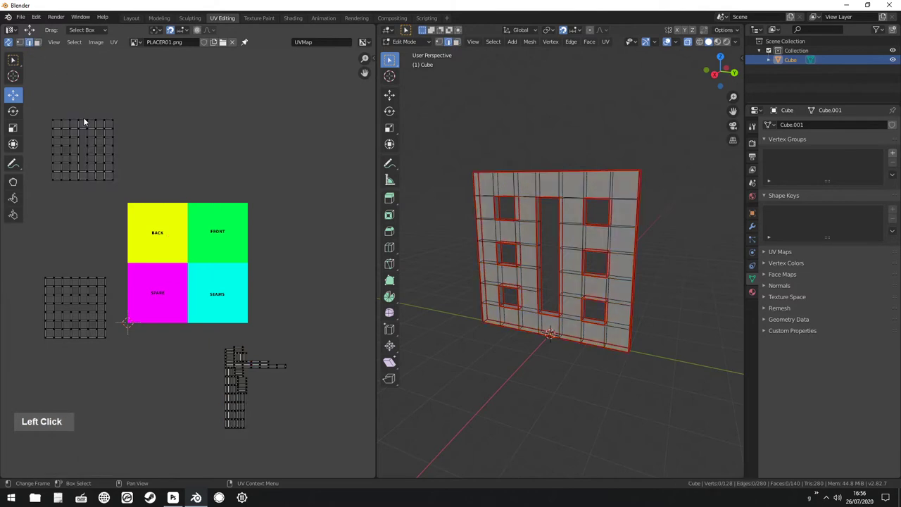
left_click(37, 41)
left_click_drag(29, 106, 136, 196)
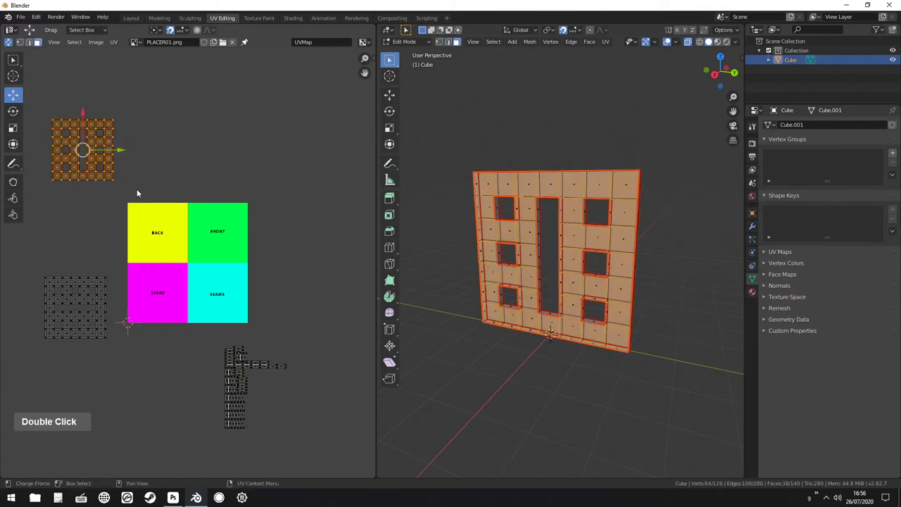
type("r180")
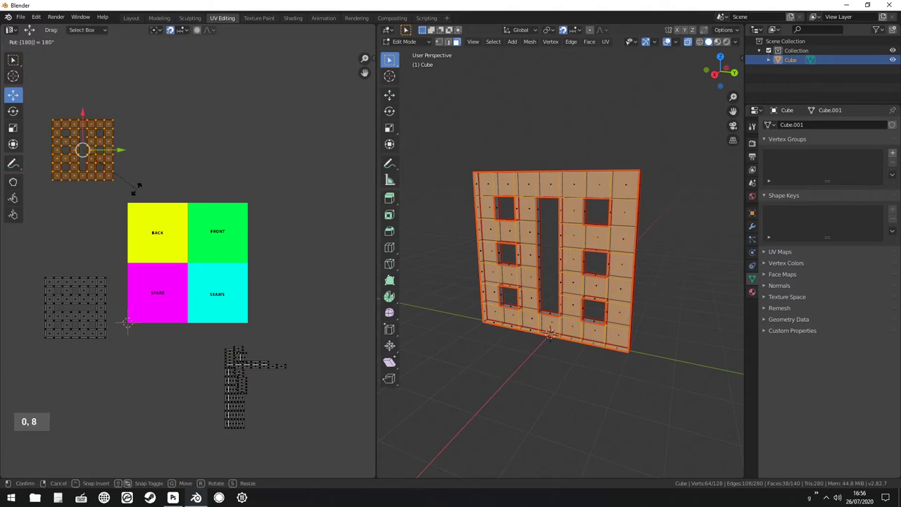
key("Return")
Step: Verify the upper island's top edge on the model, and place the island exactly over the green FRONT quadrant
left_click(29, 42)
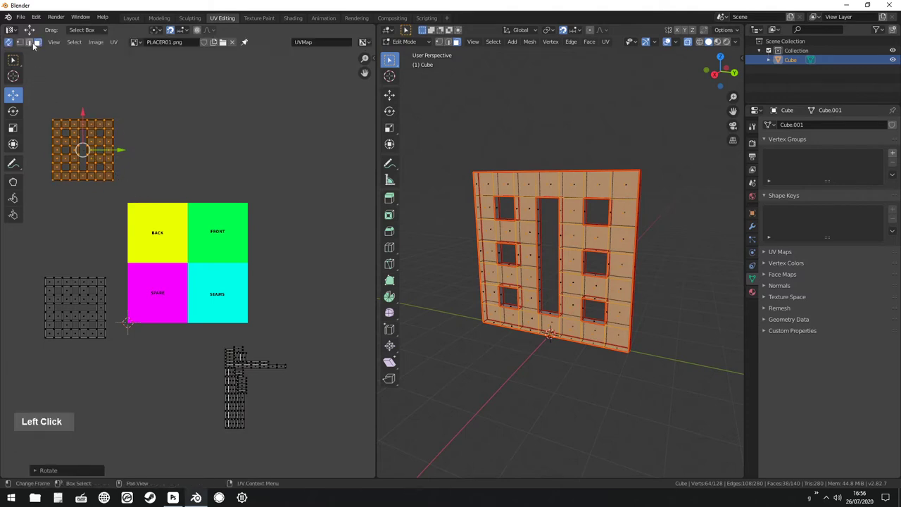
double_click(89, 99)
left_click(82, 123)
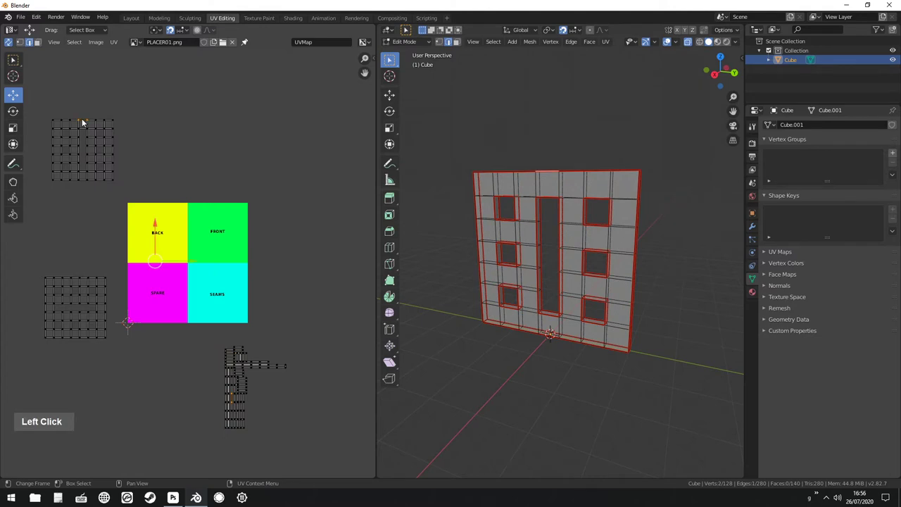
middle_click_drag(509, 145, 493, 176)
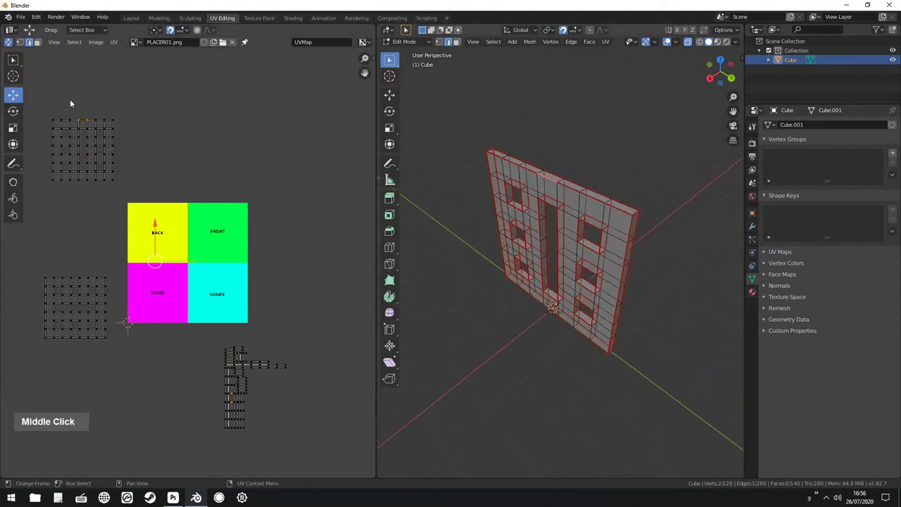
left_click(37, 42)
left_click_drag(32, 100, 129, 194)
left_click_drag(82, 149, 219, 233)
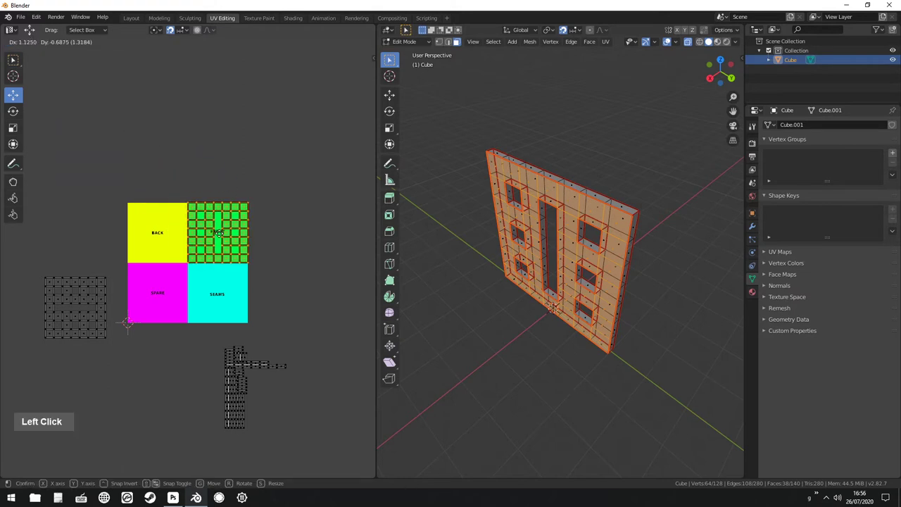
left_click(219, 233)
left_click(307, 193)
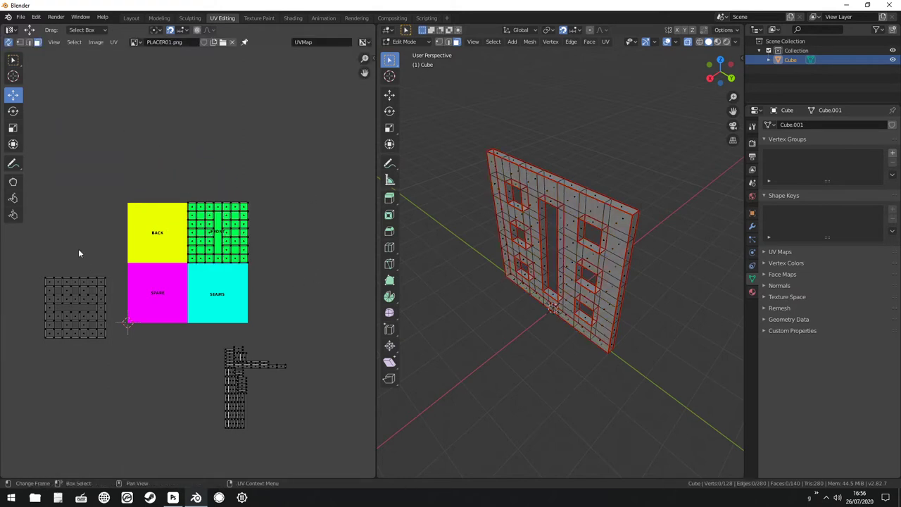
Step: Check the lower-left island's top edge against the model, and rotate that UV island by 90 degrees
left_click(29, 42)
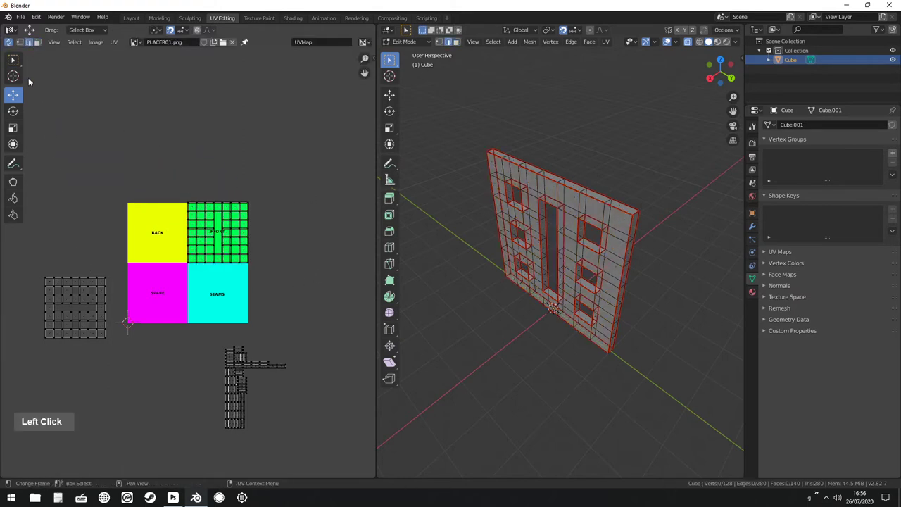
left_click(73, 278)
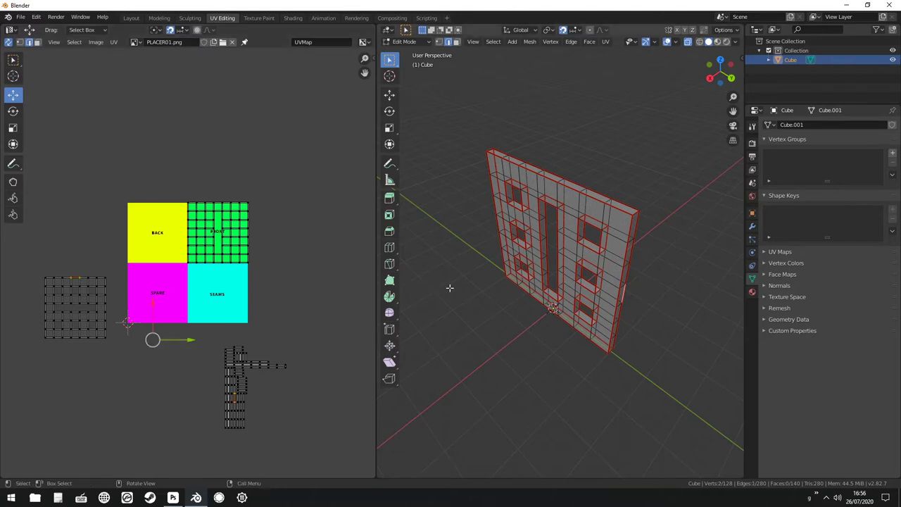
middle_click_drag(452, 293, 411, 278)
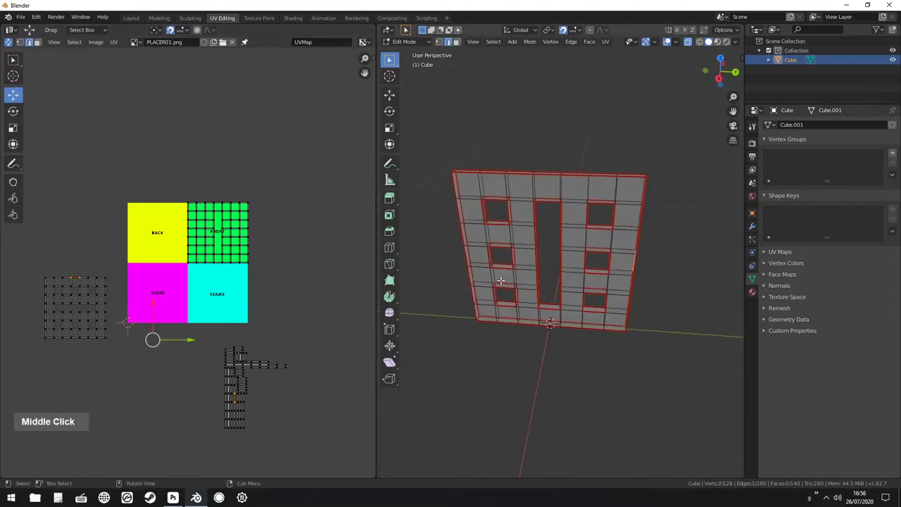
left_click(38, 42)
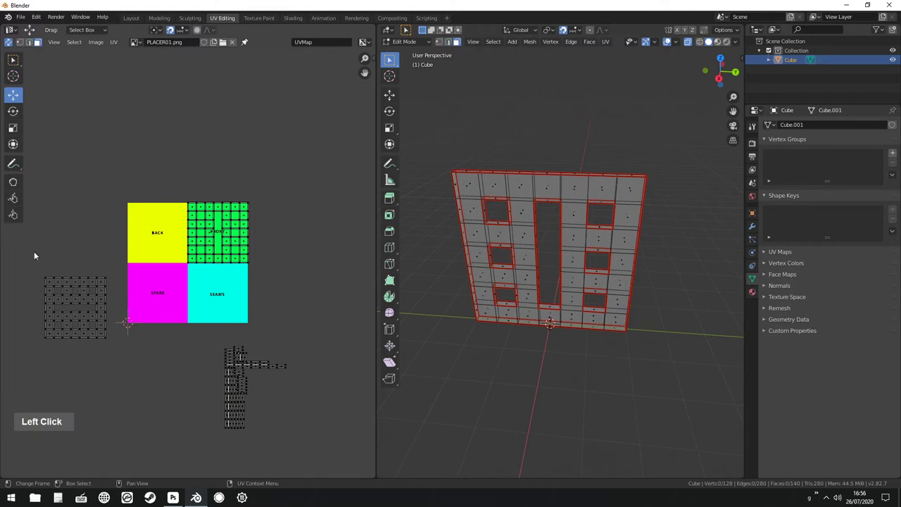
left_click_drag(30, 262, 110, 368)
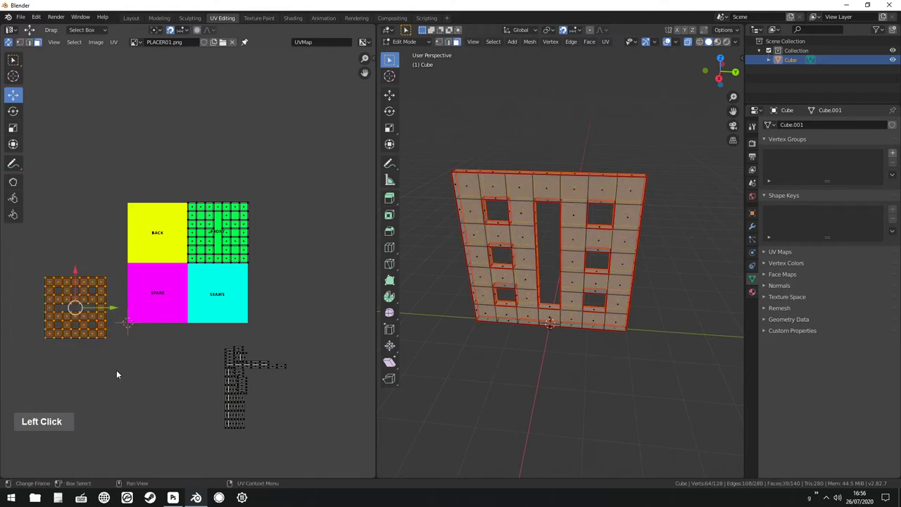
key("r")
key("9")
key("0")
key("Return")
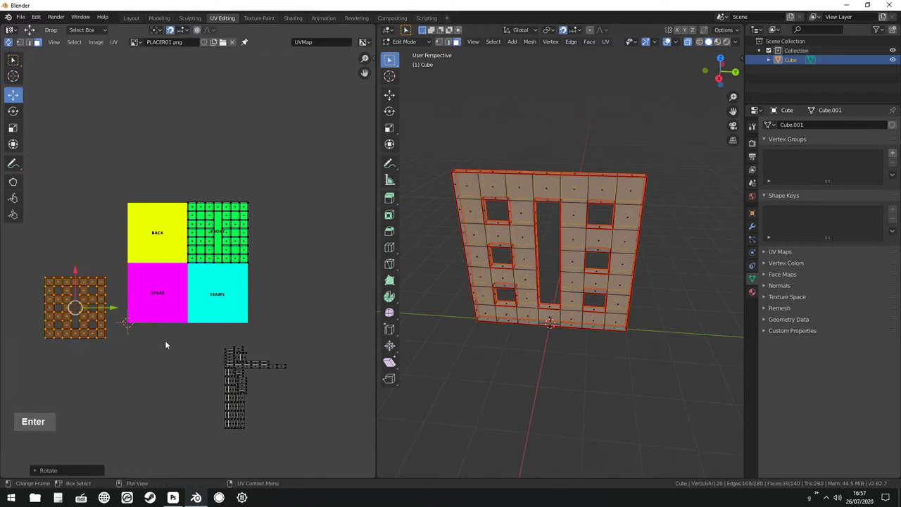
Step: Recheck the lower-left UV island's top edge and rotate the island by another 90 degrees
left_click(31, 42)
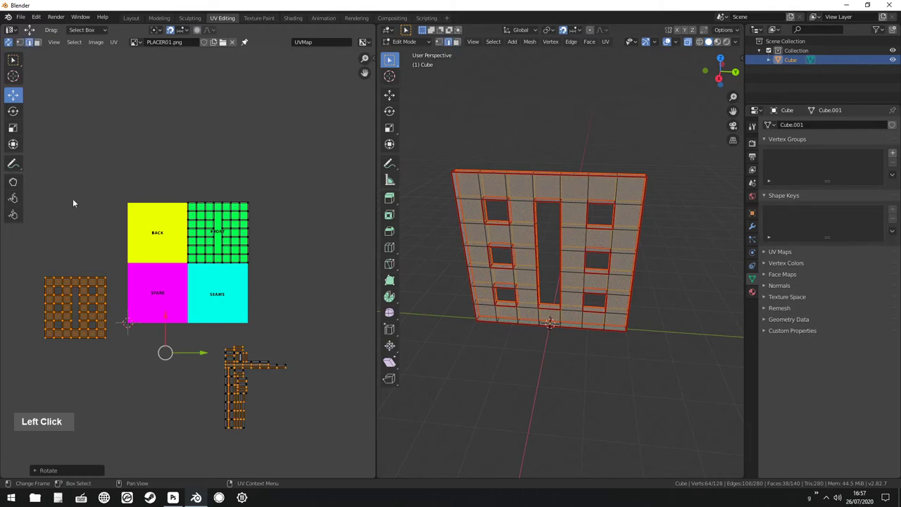
left_click(77, 280)
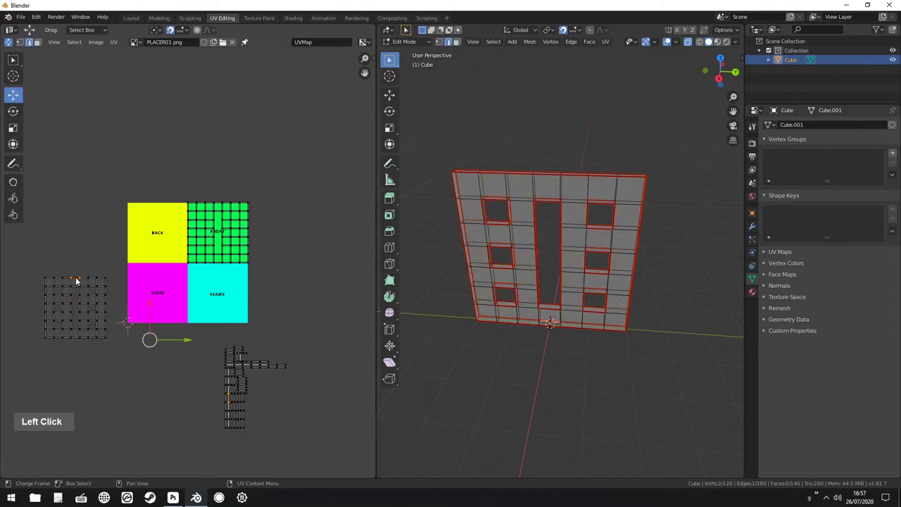
left_click(38, 42)
left_click_drag(20, 263, 114, 373)
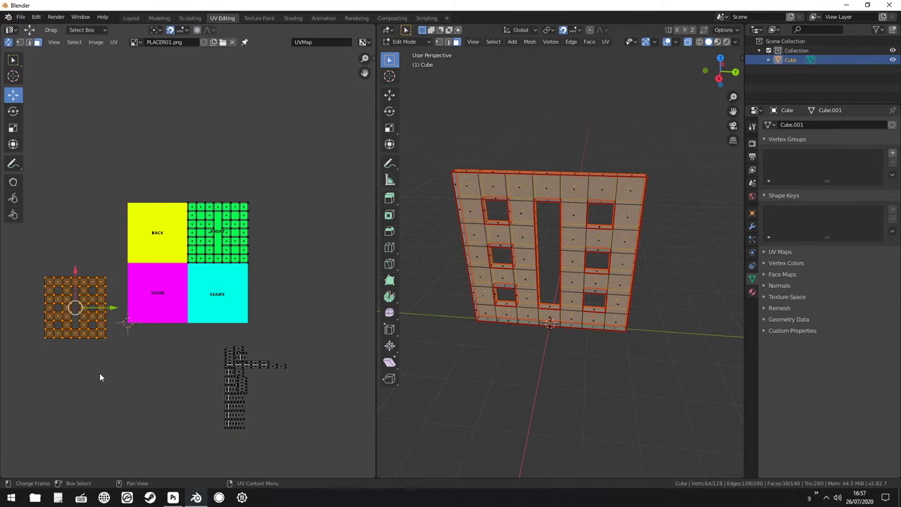
key("r")
key("9")
key("0")
key("Return")
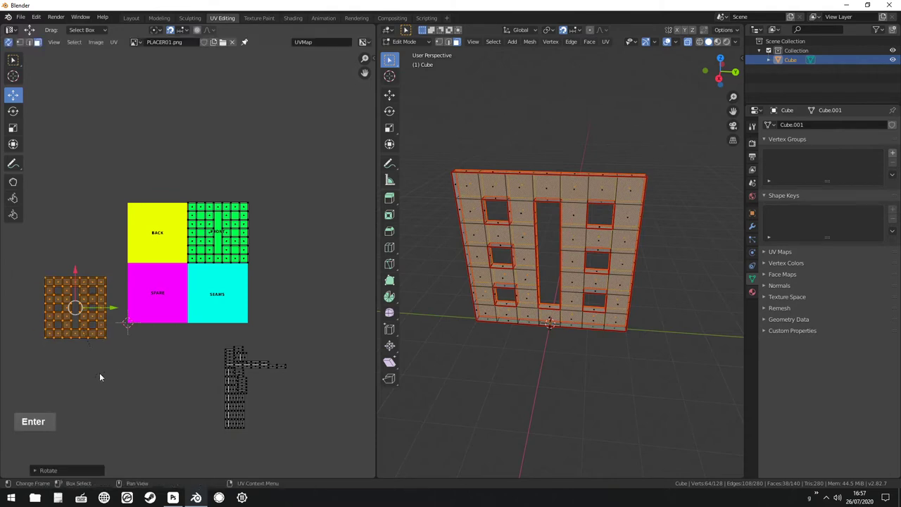
Step: Verify the remaining square island's top edge on the model, and place the island exactly over the yellow BACK quadrant
left_click(30, 42)
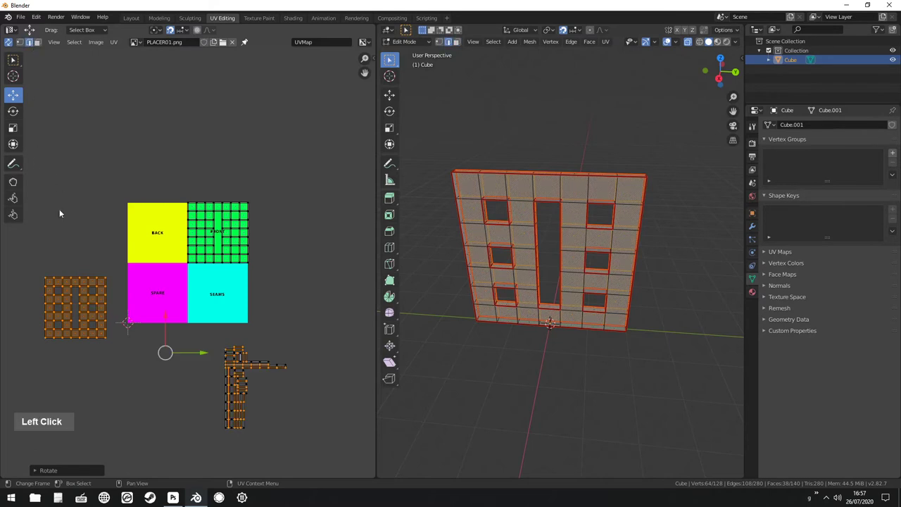
left_click(76, 280)
mouse_move(572, 202)
middle_mouse_down()
mouse_move(535, 203)
mouse_move(567, 204)
middle_mouse_up()
left_click(38, 43)
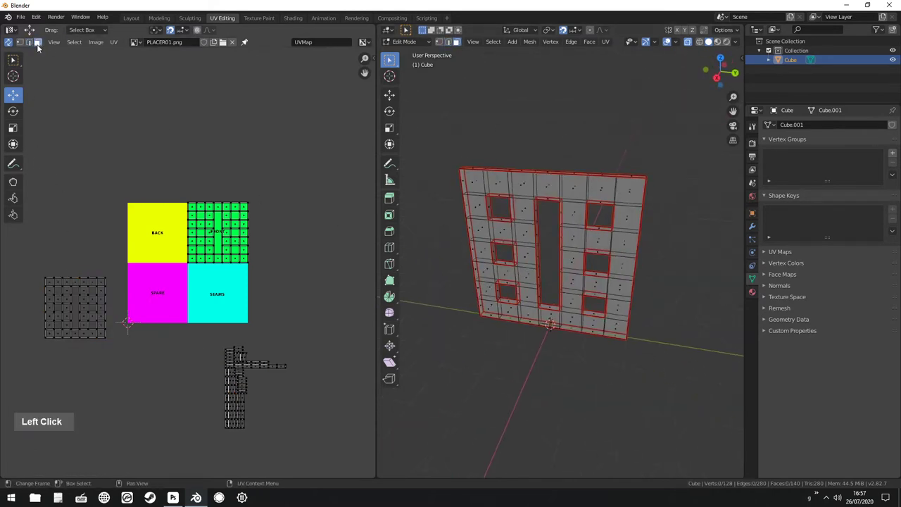
left_click_drag(35, 271, 116, 367)
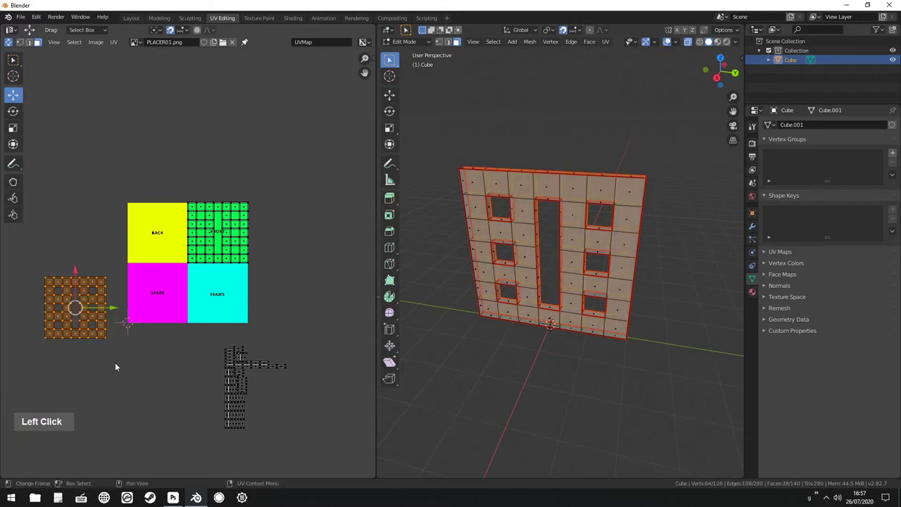
left_click_drag(76, 307, 157, 232)
left_click(288, 188)
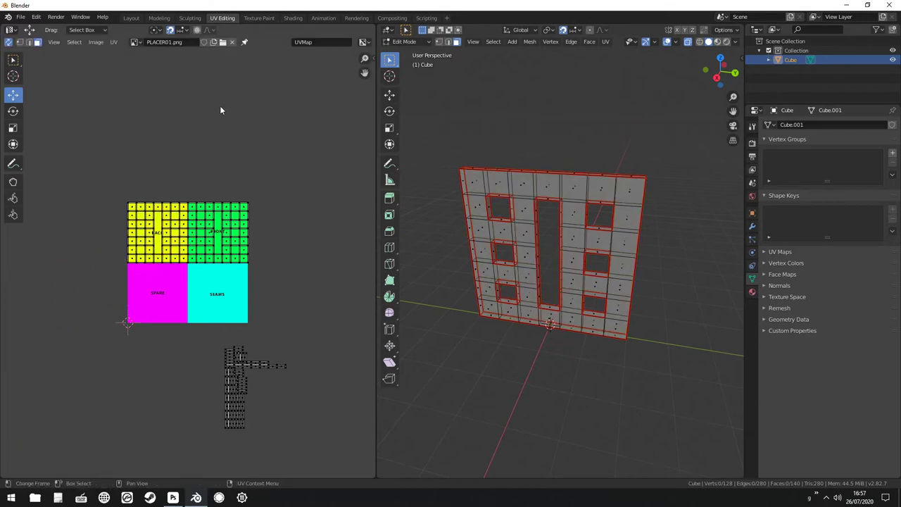
Step: Maximize the UV editor and select every face of the UV island on the green FRONT quadrant
scroll(220, 110, "up", 2)
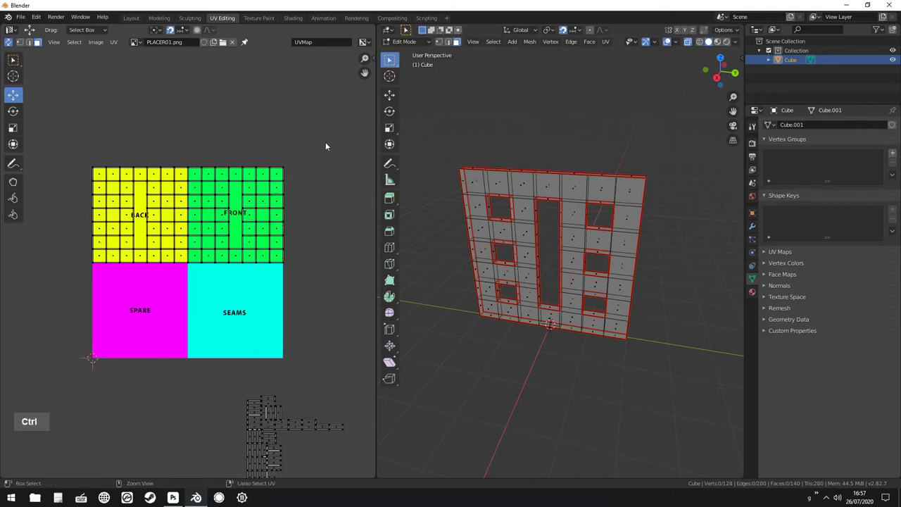
key("ctrl+space")
scroll(325, 145, "up", 2)
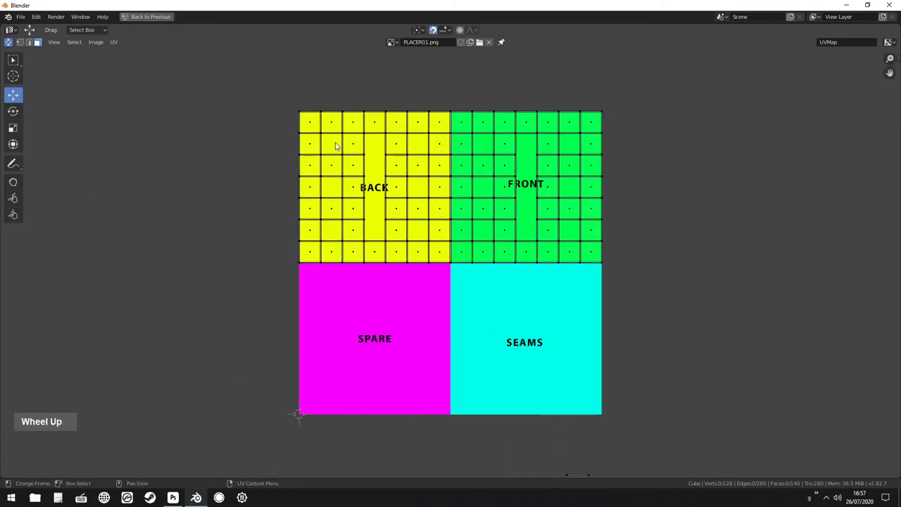
middle_click_drag(629, 171, 563, 169, "shift")
left_click_drag(568, 97, 387, 266)
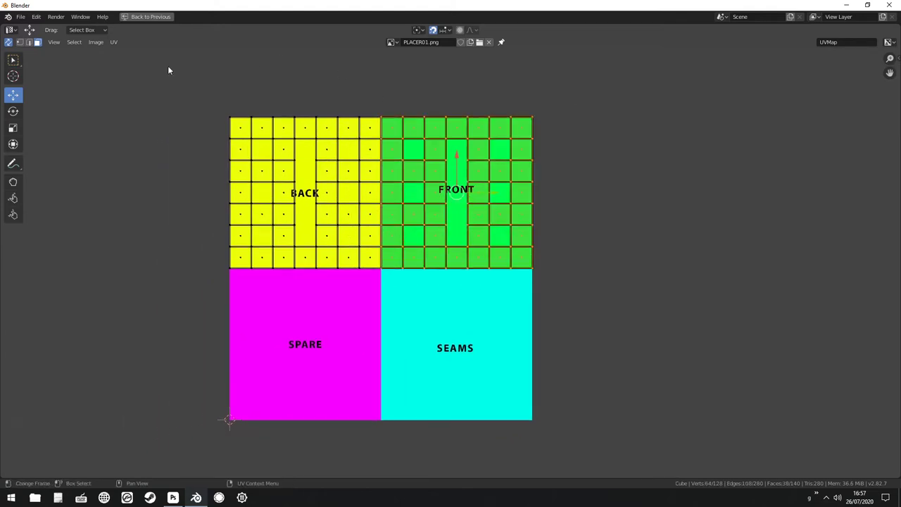
Step: Set the UV editor's Snap to Pixels option to Corner
left_click(114, 42)
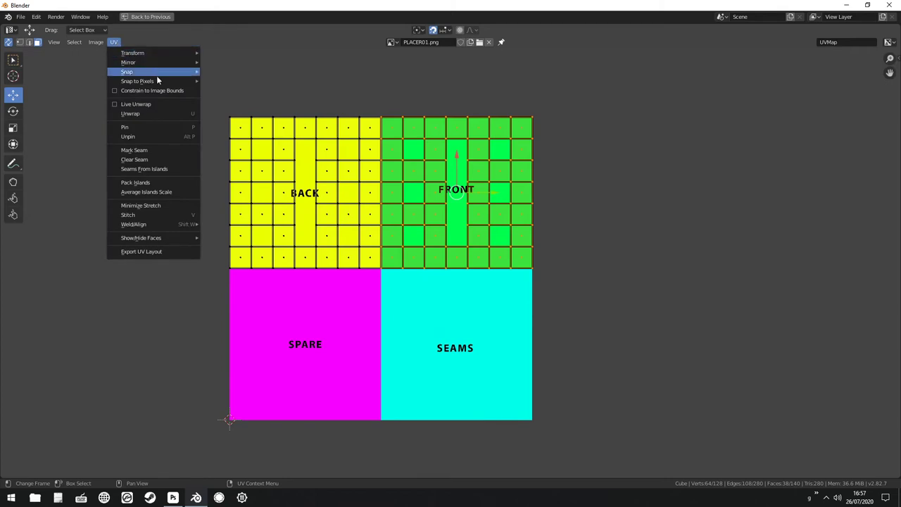
mouse_move(161, 86)
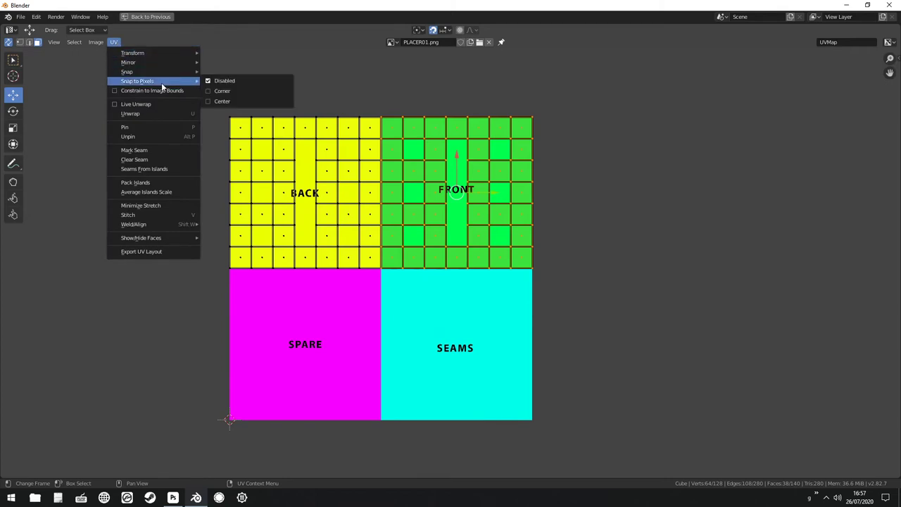
left_click(232, 97)
Step: Snap the 2D cursor to the selected FRONT island, and snap the island itself to pixels
left_click(114, 42)
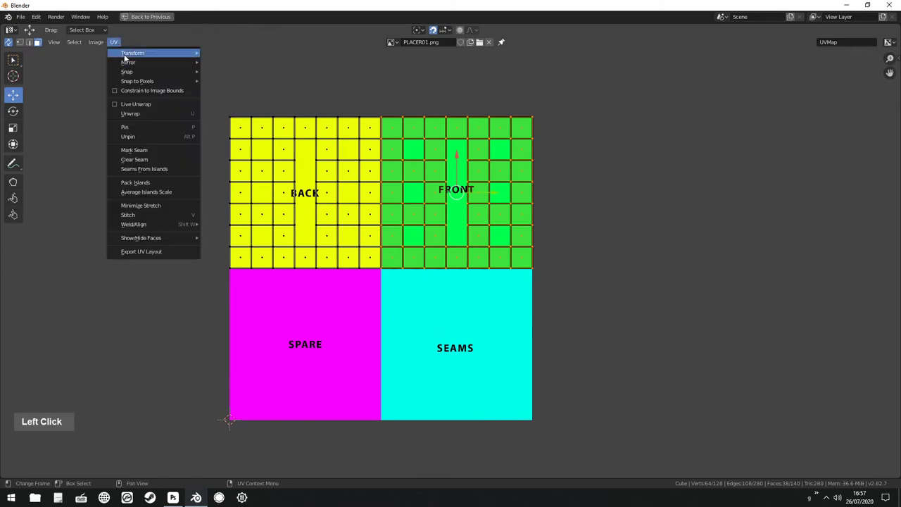
mouse_move(128, 71)
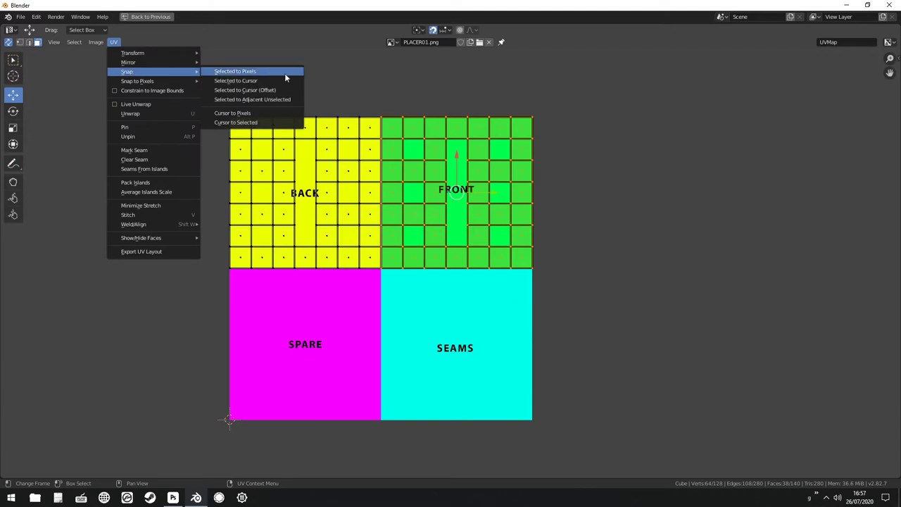
left_click(273, 123)
left_click(113, 42)
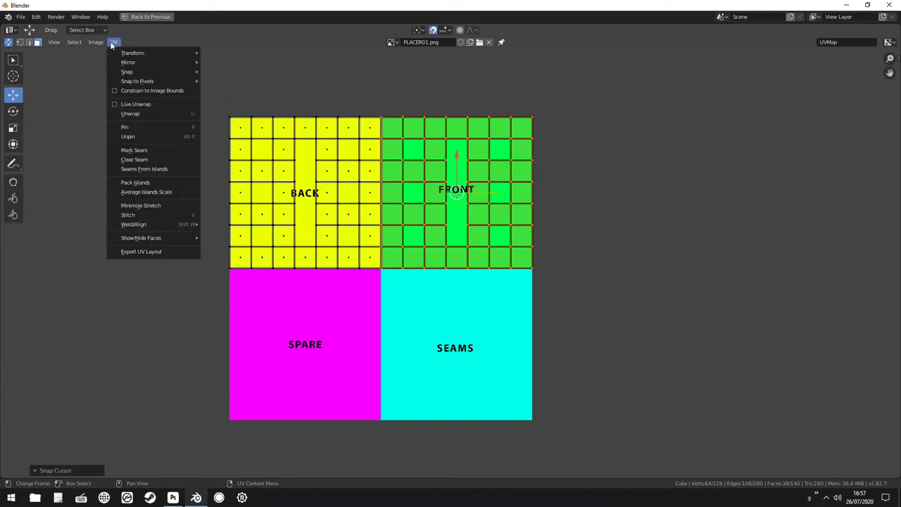
mouse_move(134, 72)
left_click(219, 73)
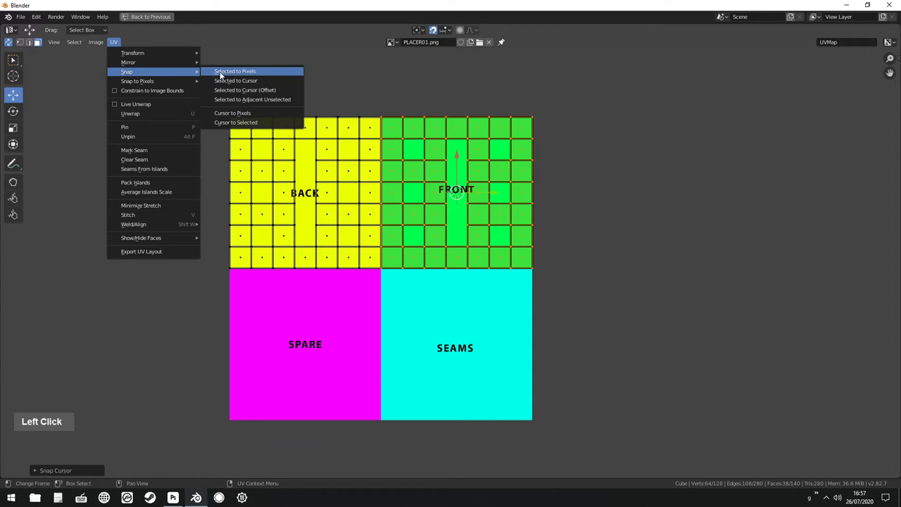
Step: With the Transform tool, stretch the FRONT island's top and right edges flush with the green quadrant's upper-right corner
left_click(16, 145)
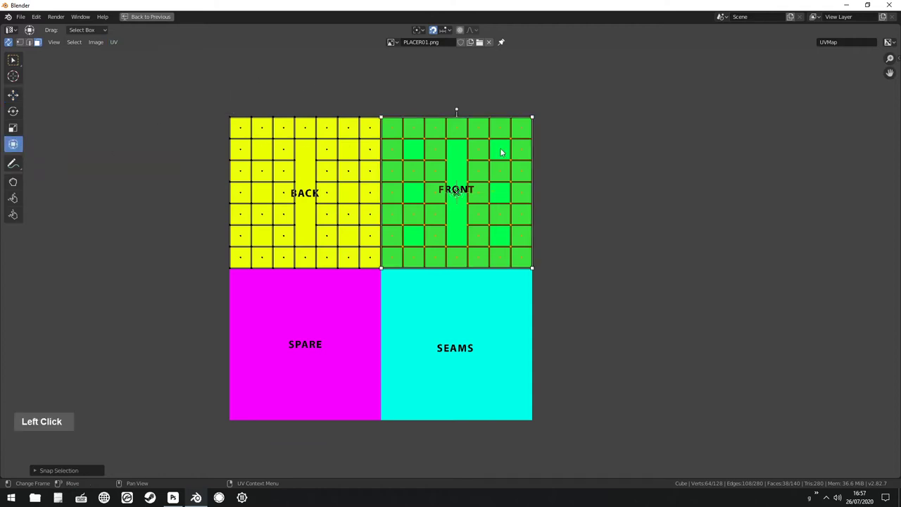
scroll(553, 140, "up", 3)
middle_click_drag(620, 119, 456, 360, "shift")
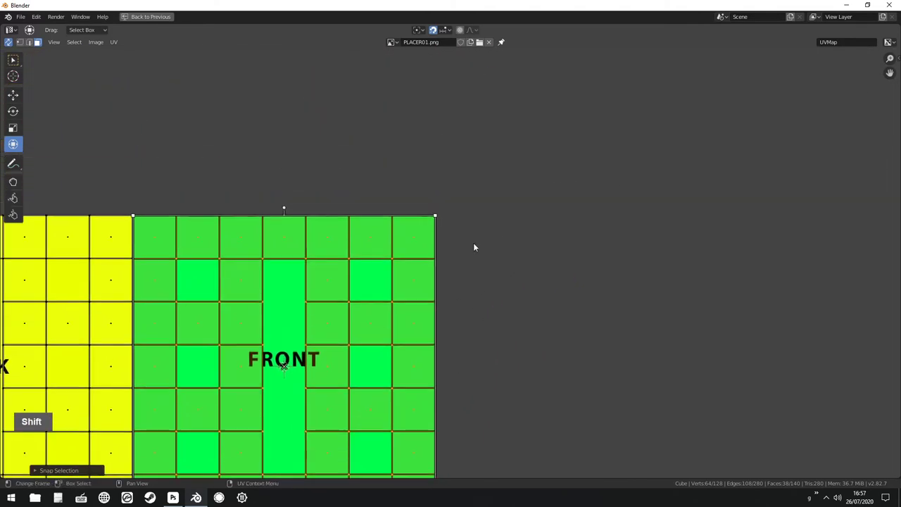
scroll(458, 147, "up", 6)
middle_click_drag(459, 147, 537, 292, "shift")
scroll(517, 210, "up", 4)
middle_click_drag(517, 210, 466, 202, "shift")
scroll(413, 198, "up", 3)
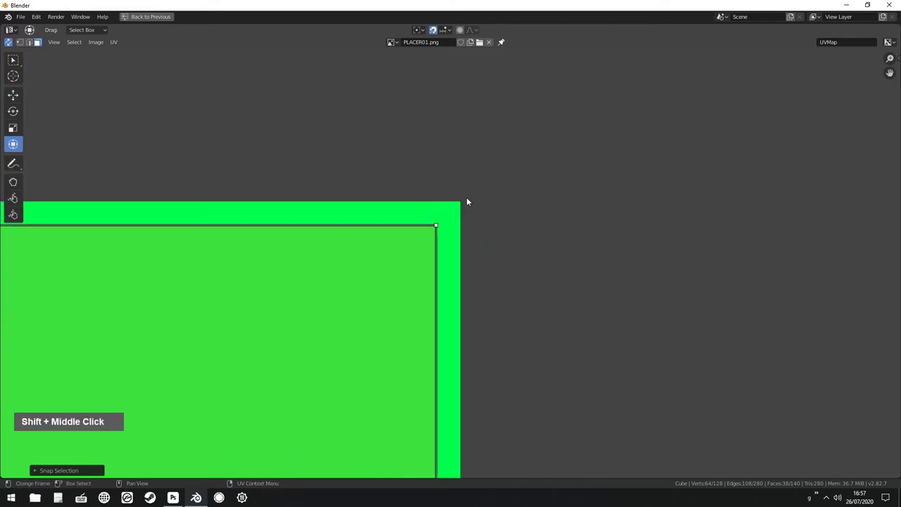
left_click_drag(385, 227, 457, 237)
Step: Stretch the FRONT island's left and bottom edges flush with the green quadrant's lower-left corner
scroll(355, 232, "down", 5)
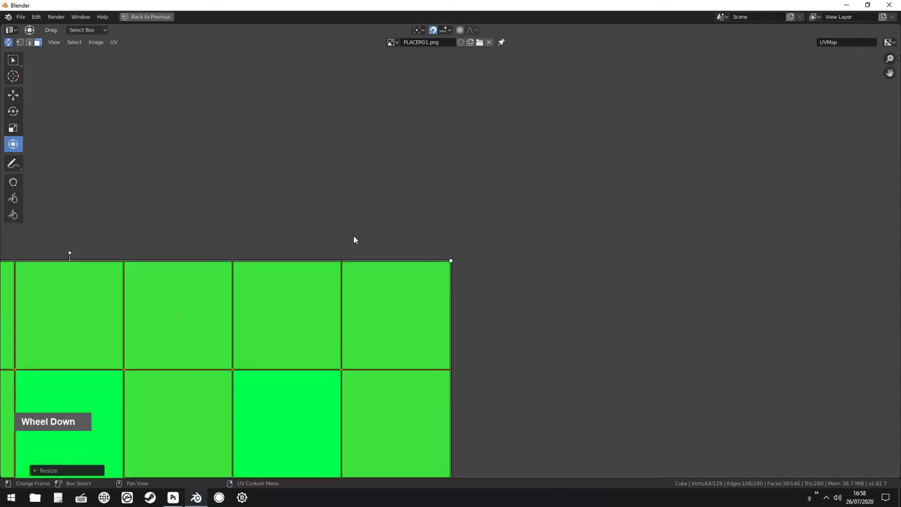
middle_click_drag(323, 253, 396, 106, "shift")
scroll(347, 168, "up", 8)
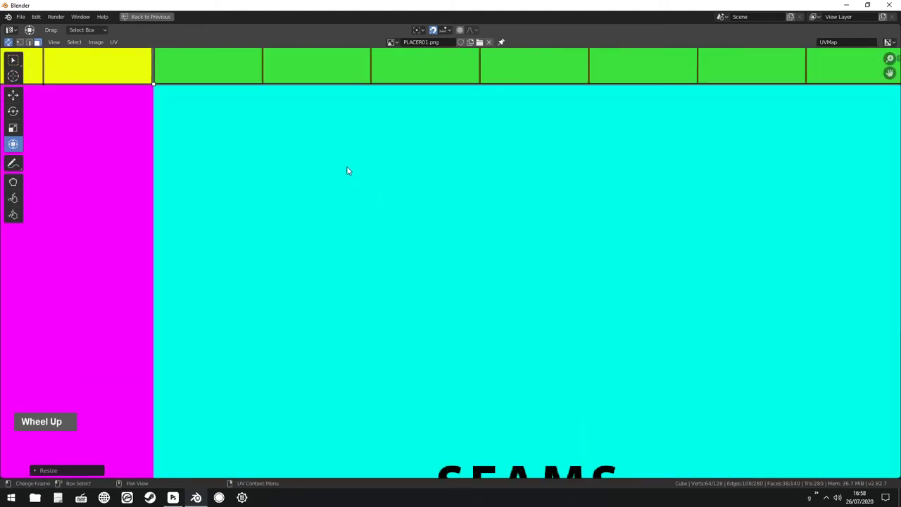
middle_click_drag(348, 169, 551, 295, "shift")
scroll(457, 204, "up", 4)
middle_click_drag(457, 204, 551, 259, "shift")
scroll(370, 173, "up", 4)
scroll(398, 180, "up", 4)
middle_click_drag(386, 187, 589, 254, "shift")
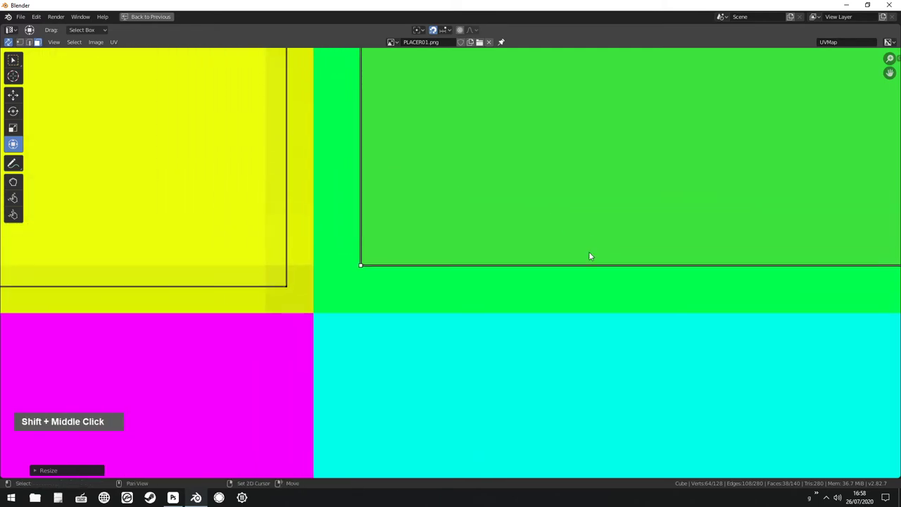
left_click_drag(359, 187, 327, 198)
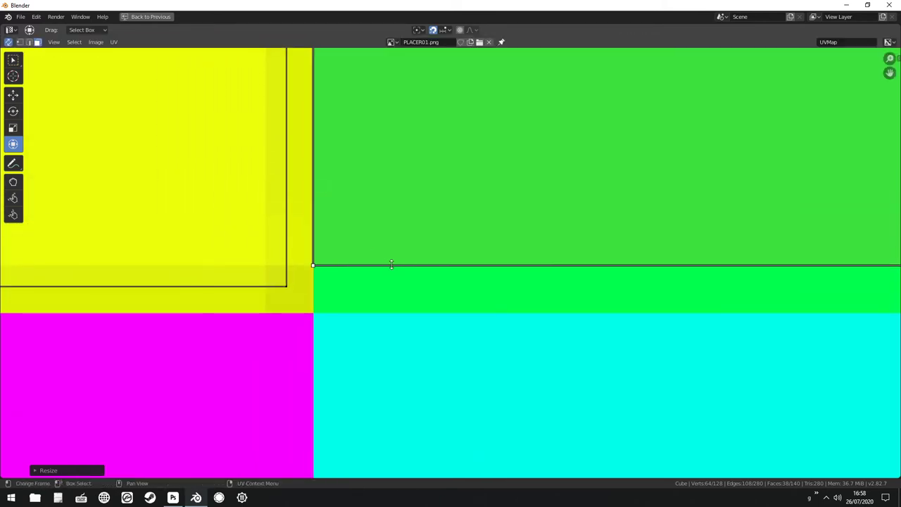
left_click_drag(393, 274, 393, 300)
Step: Select the BACK island and stretch its top and left edges flush with the yellow quadrant's upper-left corner
scroll(411, 223, "down", 2)
scroll(423, 190, "down", 10)
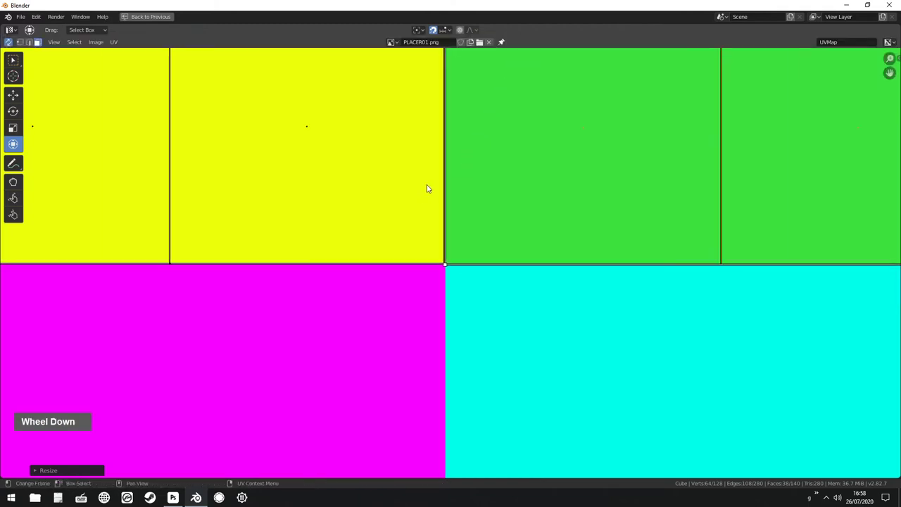
left_click_drag(335, 139, 447, 264)
scroll(300, 101, "up", 5)
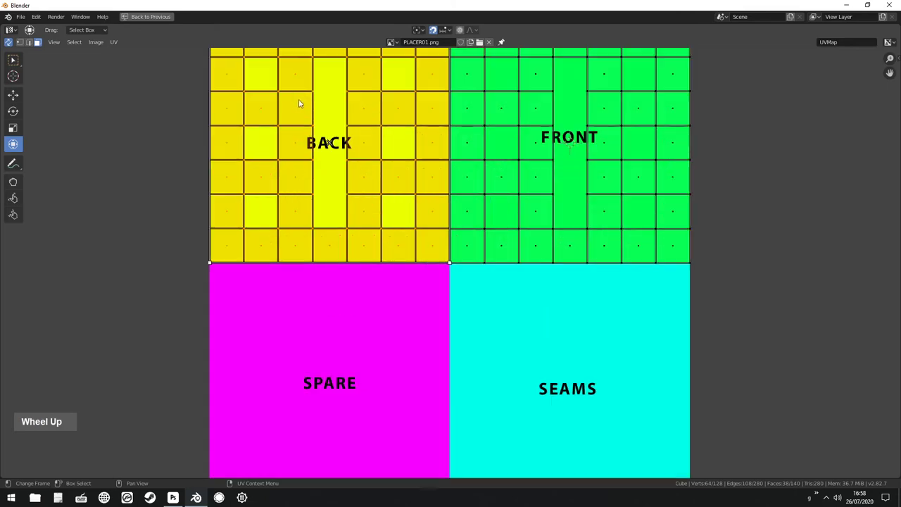
middle_click_drag(296, 99, 458, 271, "shift")
scroll(355, 162, "up", 9)
middle_click_drag(354, 162, 533, 348, "shift")
scroll(338, 254, "up", 4)
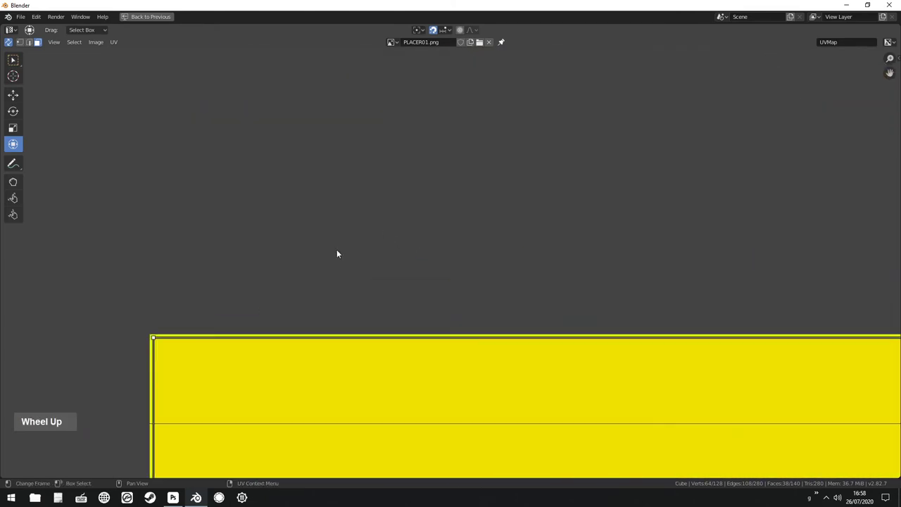
middle_click_drag(338, 253, 497, 191, "shift")
scroll(393, 190, "up", 4)
middle_click_drag(394, 190, 470, 167, "shift")
scroll(457, 172, "up", 4)
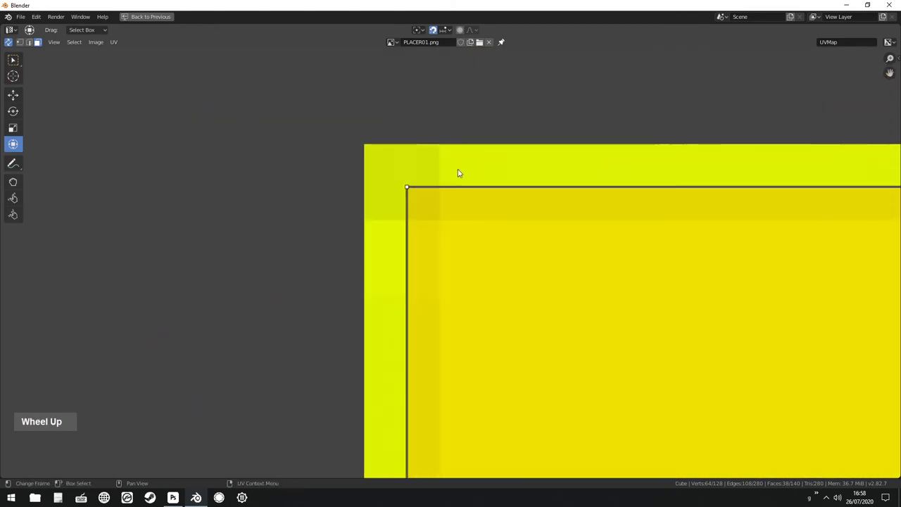
key("s")
left_click(458, 174)
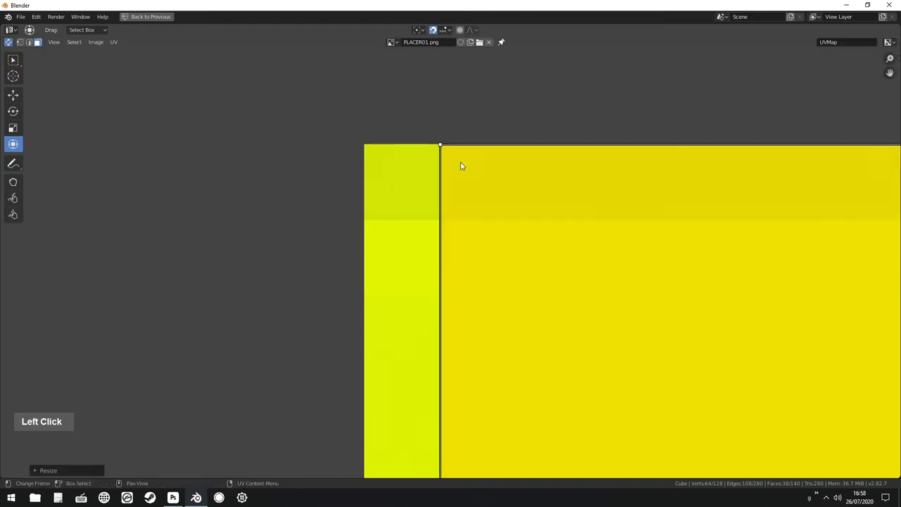
left_click(442, 215)
key("s")
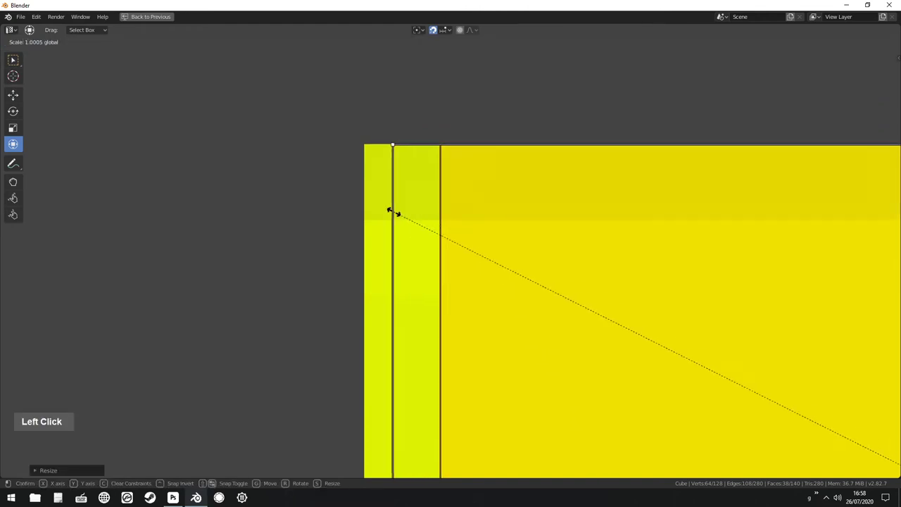
left_click(385, 216)
Step: Stretch the BACK island's right and bottom edges flush with the yellow quadrant's lower-right corner, and deselect the island
scroll(507, 206, "down", 7)
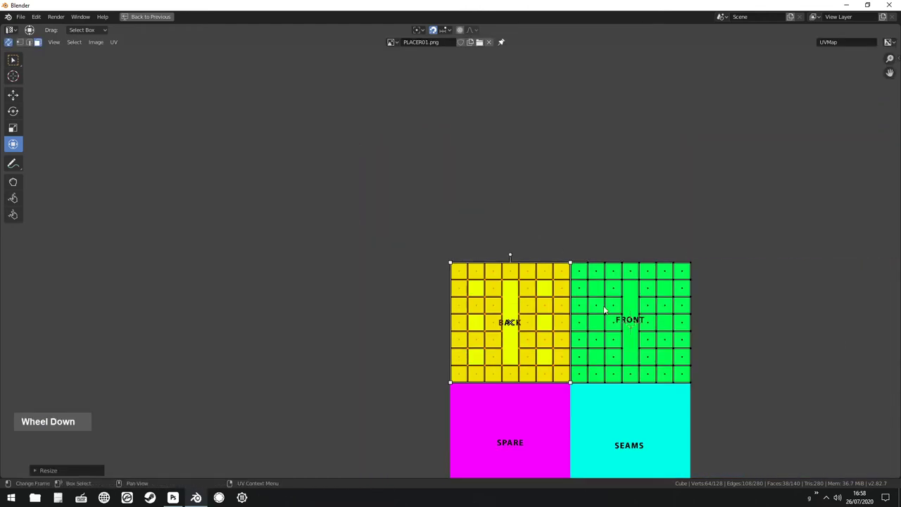
middle_click_drag(580, 254, 433, 114, "shift")
scroll(378, 209, "up", 5)
middle_click_drag(378, 209, 483, 283, "shift")
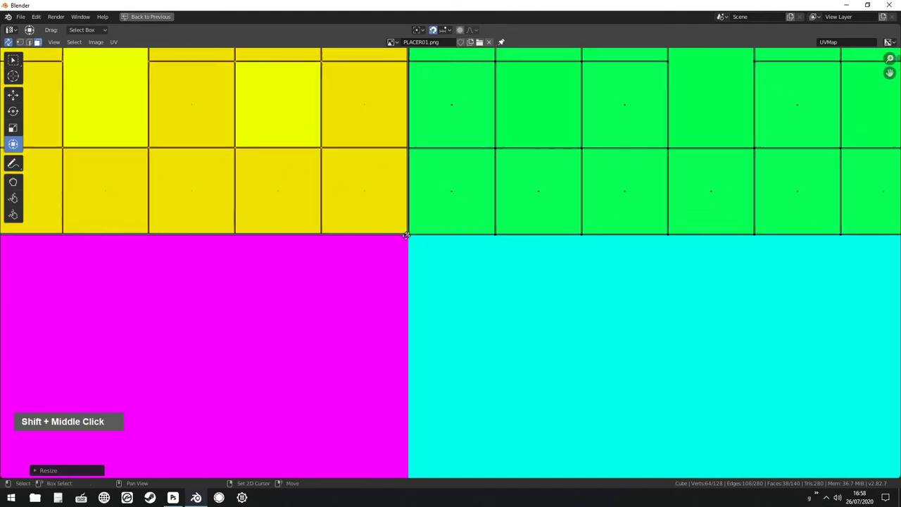
scroll(363, 186, "up", 6)
middle_click_drag(364, 185, 585, 285, "shift")
scroll(541, 243, "up", 3)
middle_click_drag(541, 243, 326, 195, "shift")
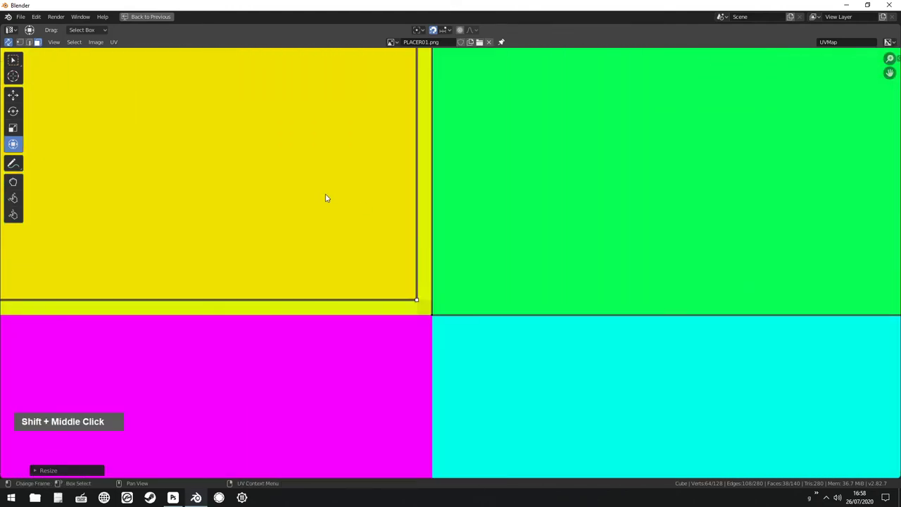
scroll(334, 217, "up", 3)
middle_click_drag(382, 295, 454, 181, "shift")
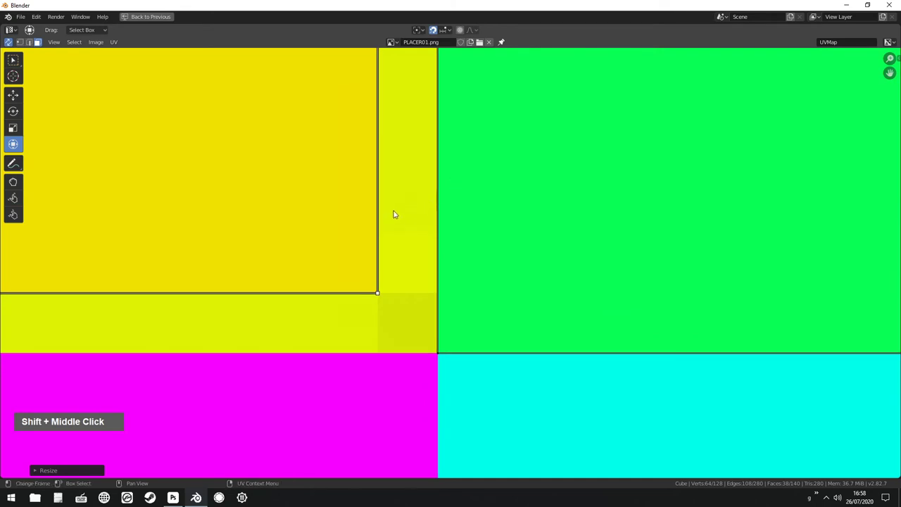
left_click_drag(375, 218, 437, 221)
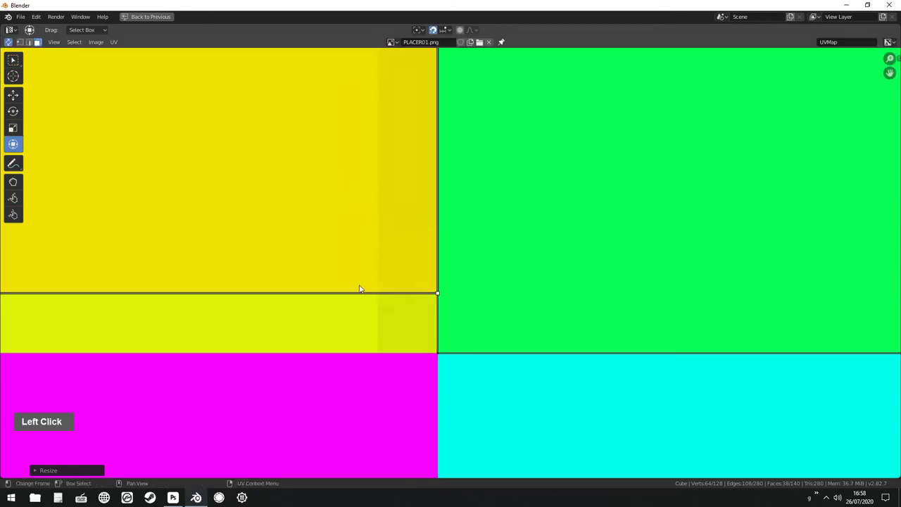
left_click_drag(355, 291, 357, 335)
scroll(414, 221, "down", 3)
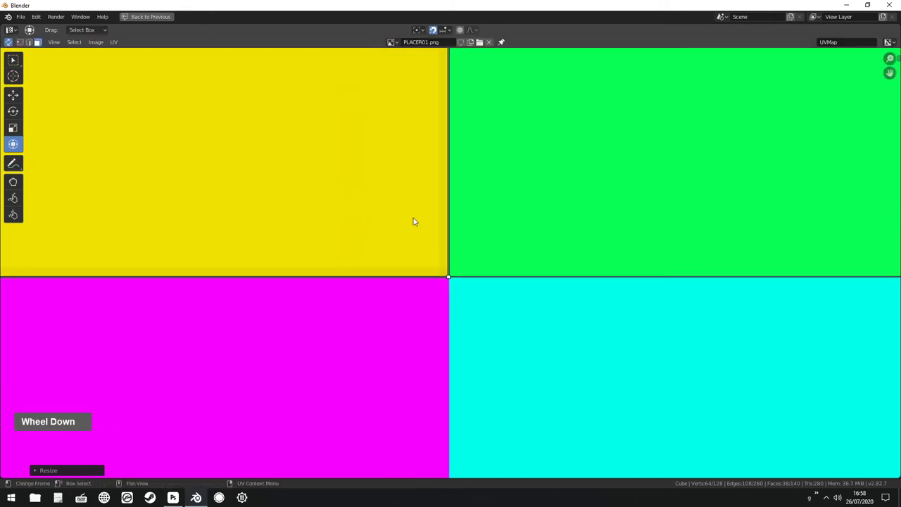
scroll(426, 205, "down", 6)
left_click(667, 231)
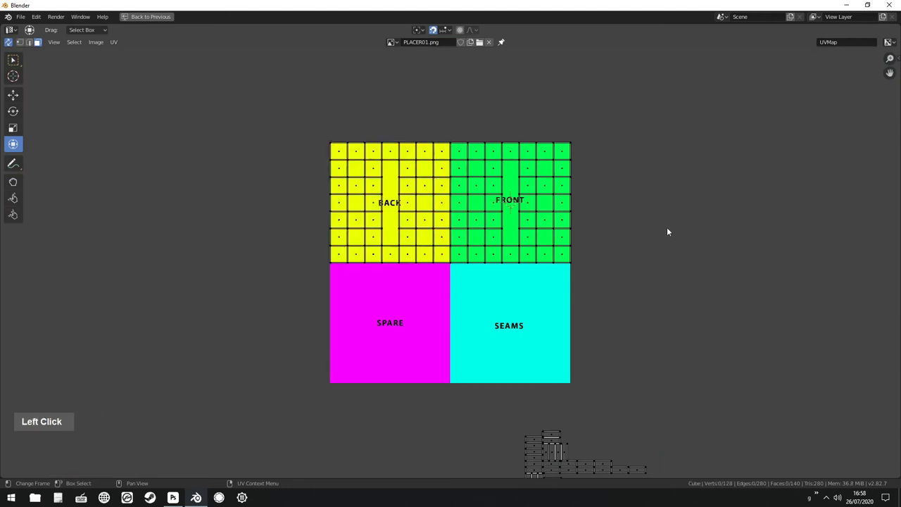
Step: Select the two-row horizontal strip of seam faces below the layout and move it onto the cyan SEAMS quadrant, spanning its width
middle_click_drag(666, 230, 509, 87, "shift")
middle_click_drag(559, 245, 557, 171, "shift")
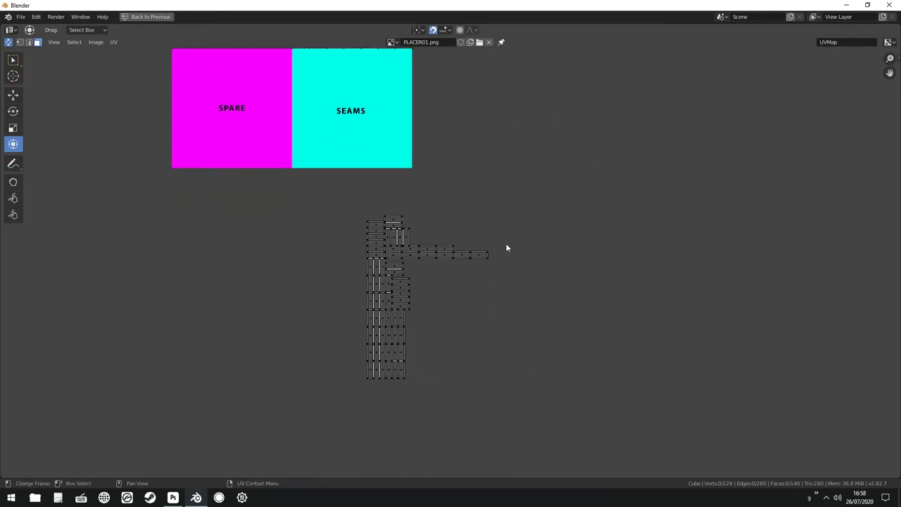
left_click_drag(504, 244, 409, 259)
left_click(391, 251, "ctrl")
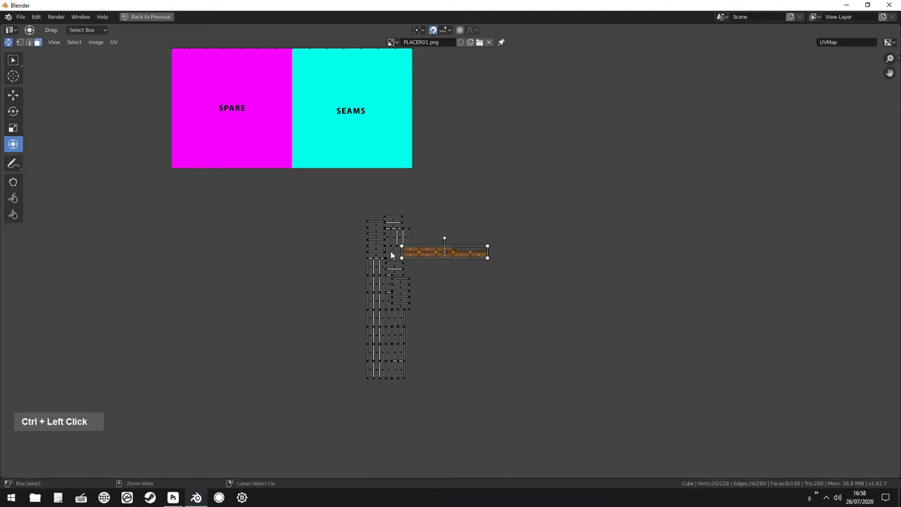
left_click(392, 258, "shift")
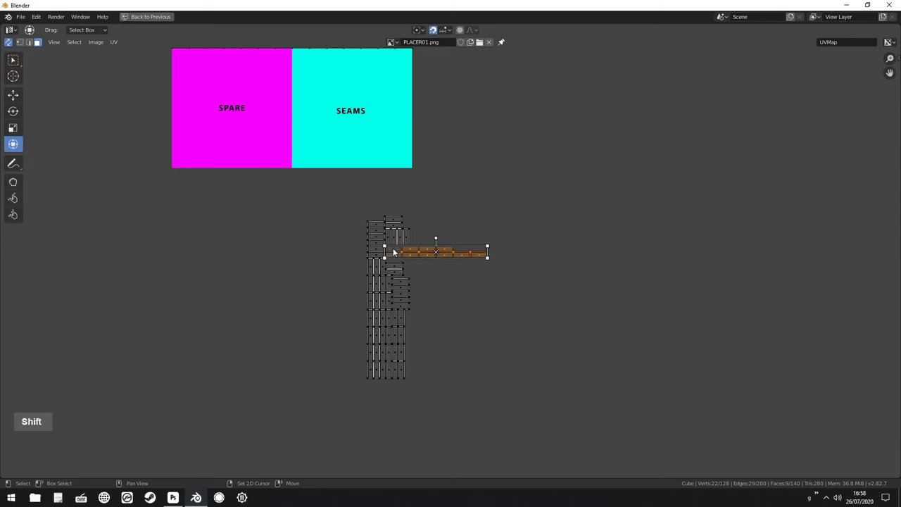
left_click(380, 252, "shift")
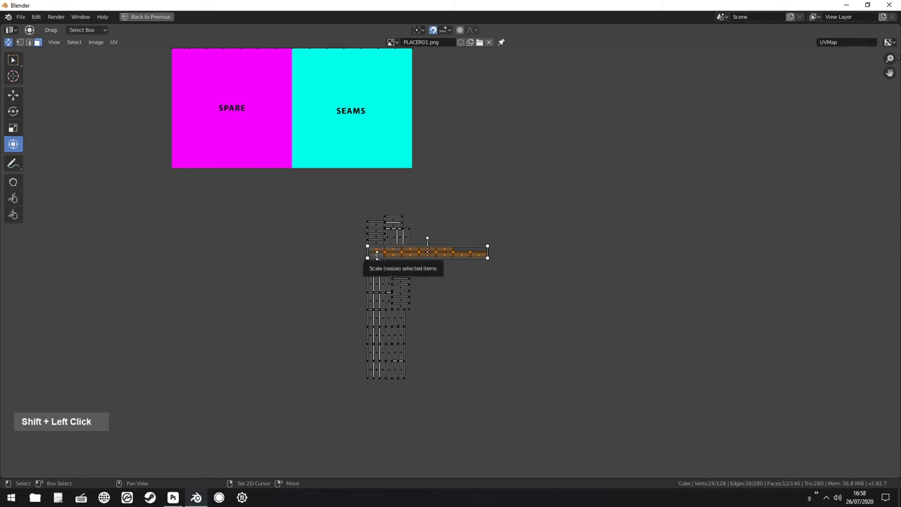
left_click(19, 97)
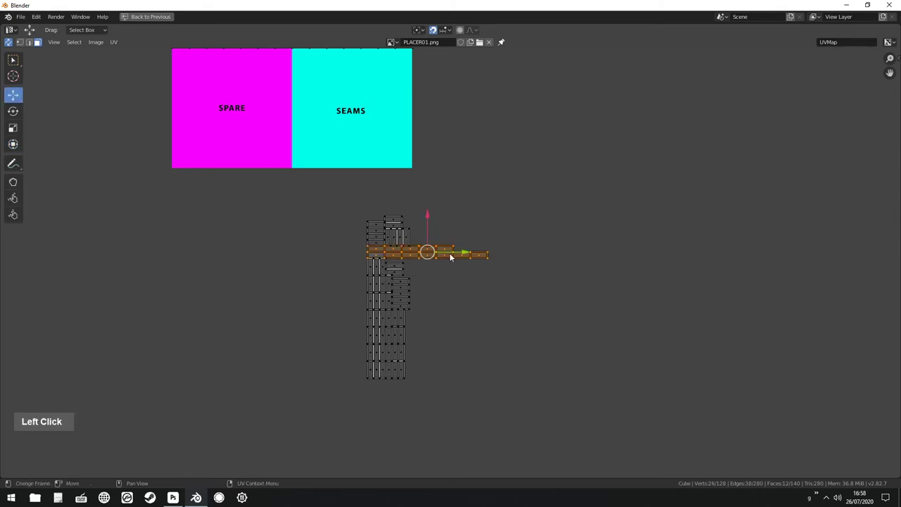
left_click_drag(428, 251, 353, 130)
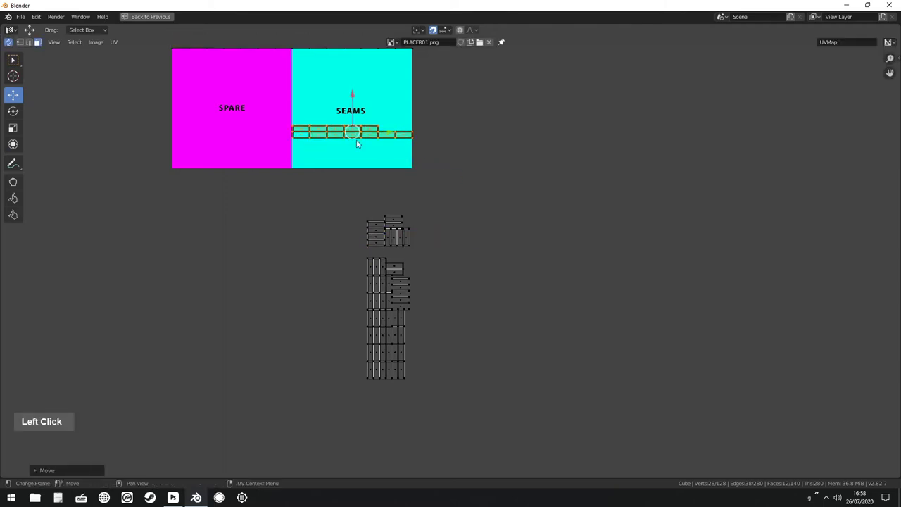
Step: Select the three-column vertical block of seam faces, rotate it 90°, and move it onto the lower part of the SEAMS quadrant
left_click_drag(349, 261, 384, 388)
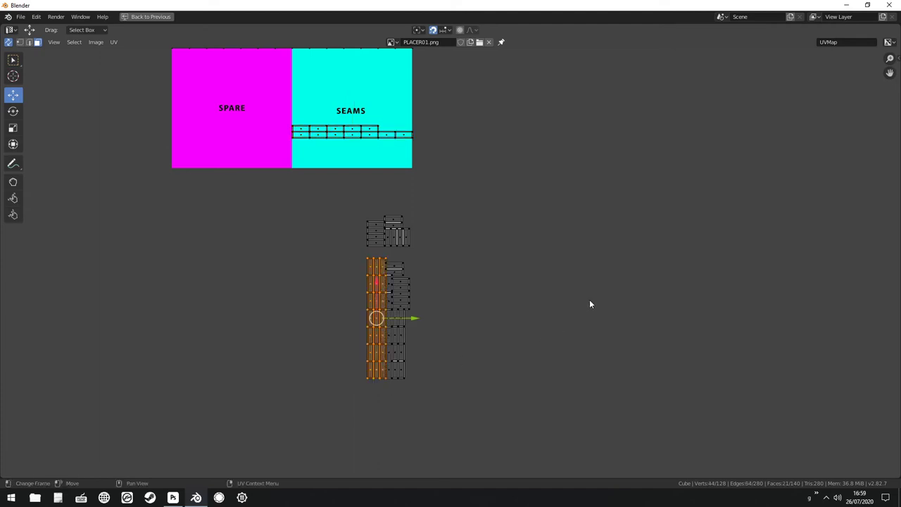
key("r")
key("9")
key("0")
key("Return")
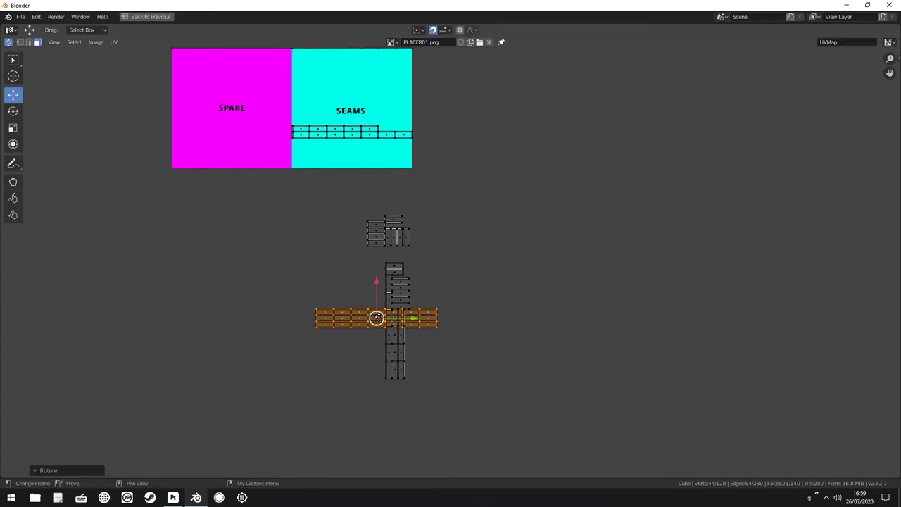
left_click_drag(377, 318, 346, 154)
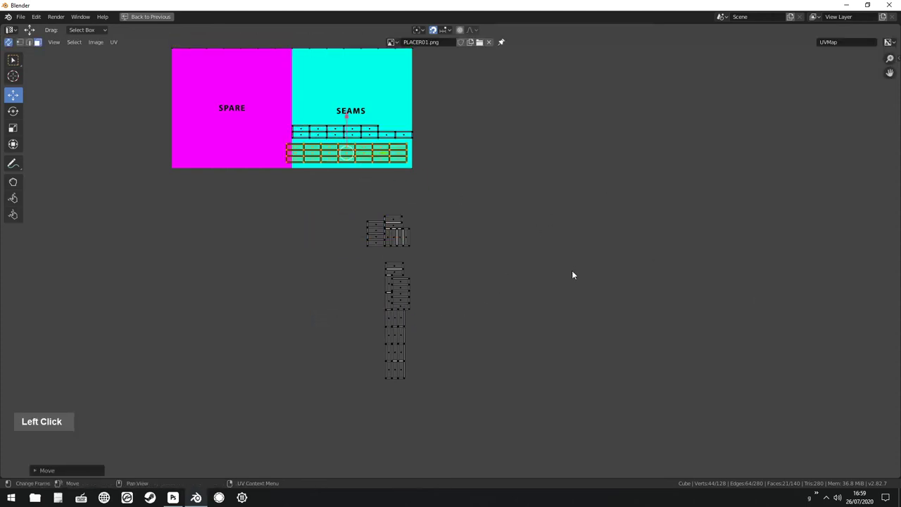
Step: Try rotating the stack of four horizontal seam faces below the SEAMS quadrant by 90°
left_click_drag(366, 210, 372, 247)
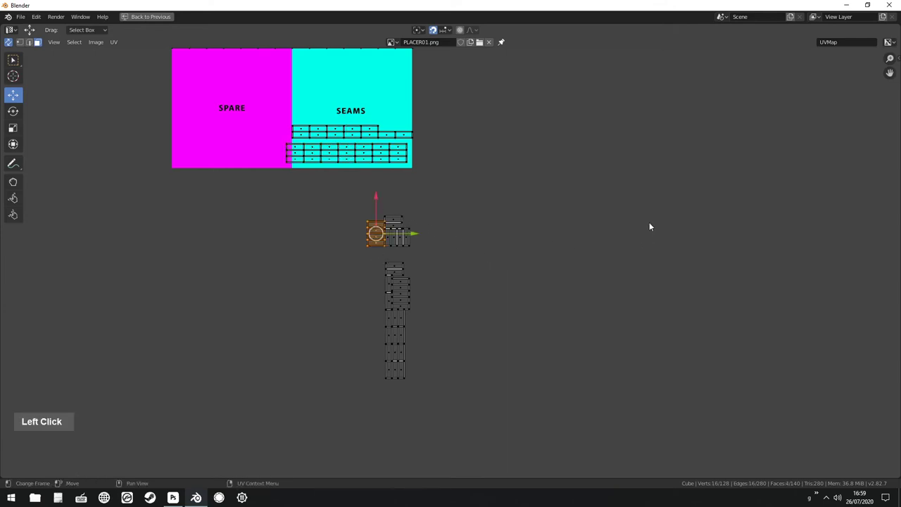
type("r90")
key("Return")
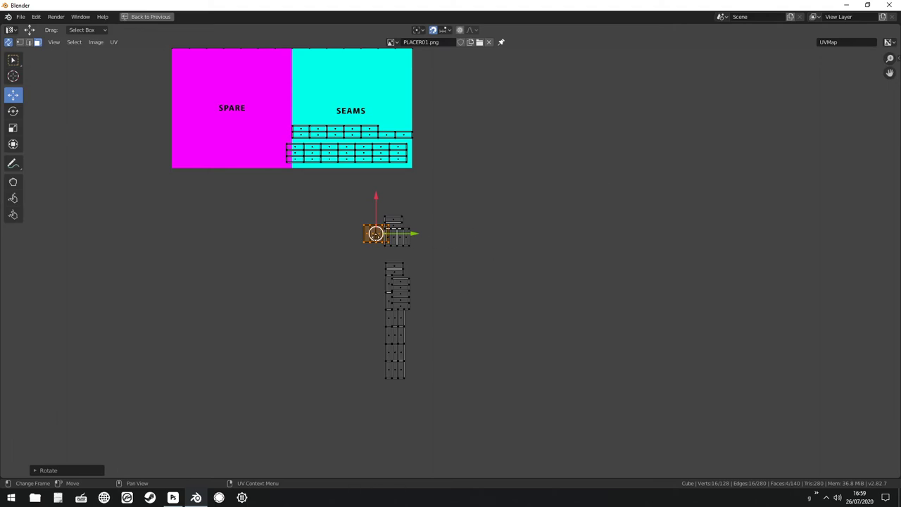
key("ctrl+z")
Step: Set the four-face horizontal stack aside below the SPARE quadrant, and place the adjacent block of four vertical faces beside it, rotated 90°
left_click_drag(376, 233, 271, 218)
left_click_drag(426, 234, 361, 256)
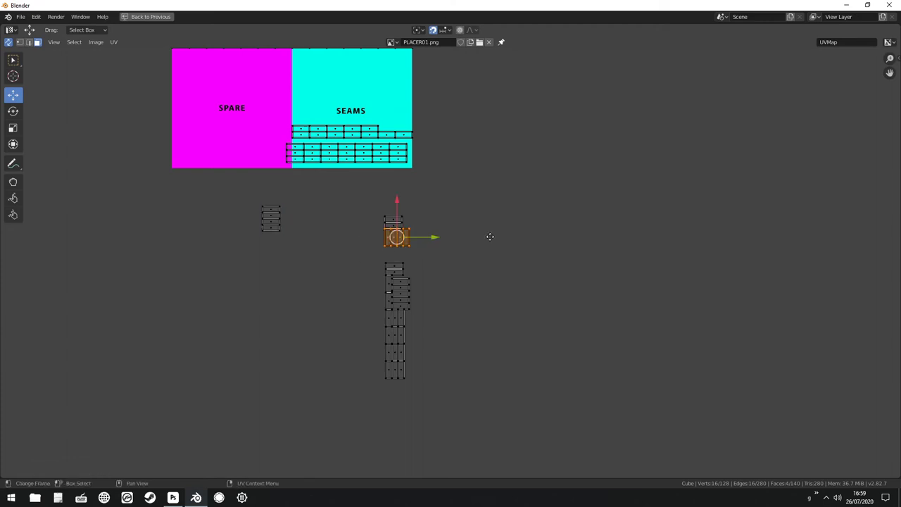
type("r90")
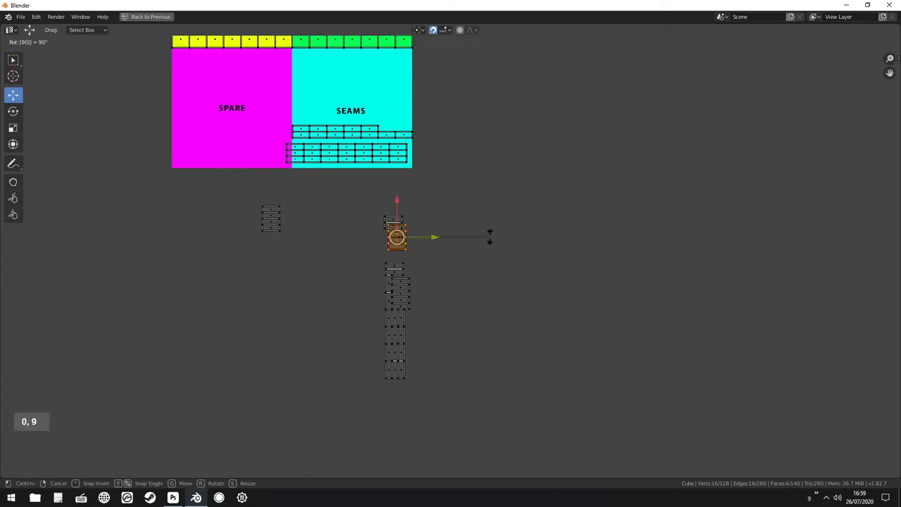
key("Return")
left_click_drag(398, 237, 310, 221)
left_click(536, 283)
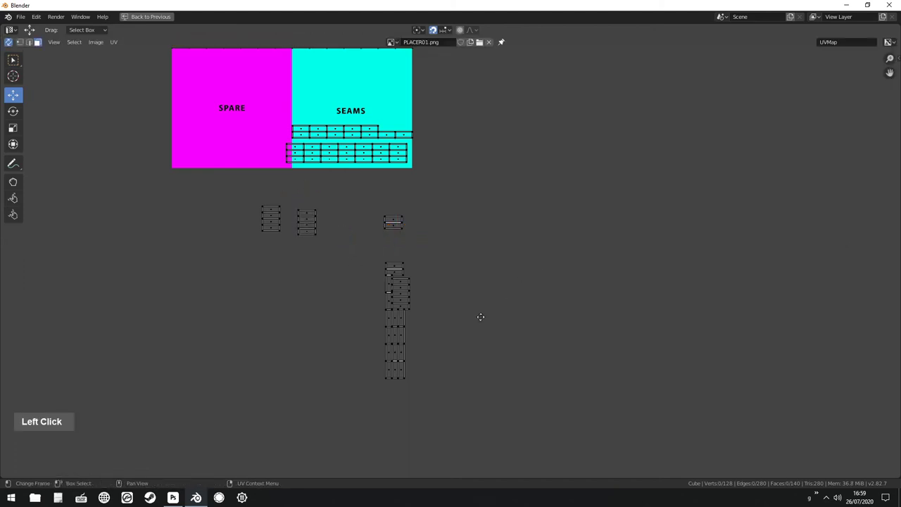
Step: Select the leftmost vertical column of six seam faces, rotate it 90°, and set it below the SPARE quadrant
left_click_drag(380, 283, 391, 401)
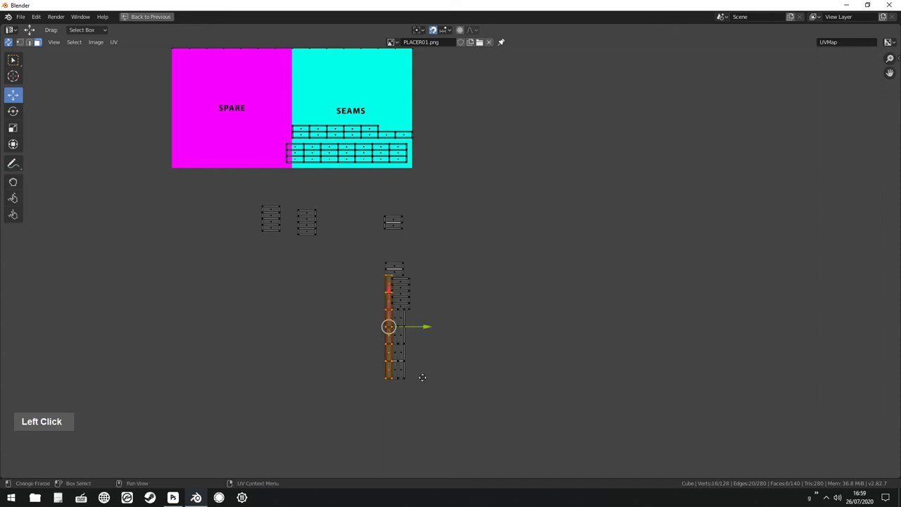
type("r90")
key("Return")
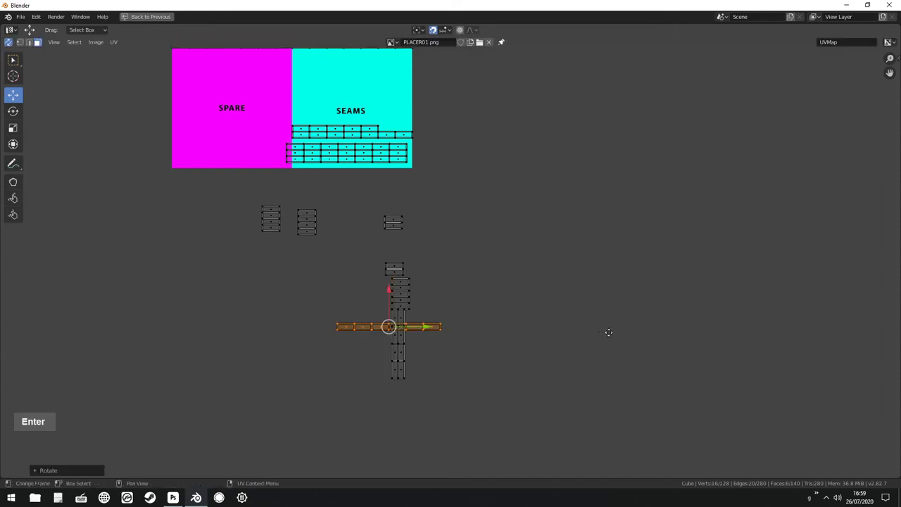
left_click_drag(388, 326, 238, 266)
Step: Select the remaining two-column vertical block of eight seam faces, rotate it 90°, and place it under the six-face strip
left_click_drag(434, 309, 362, 416)
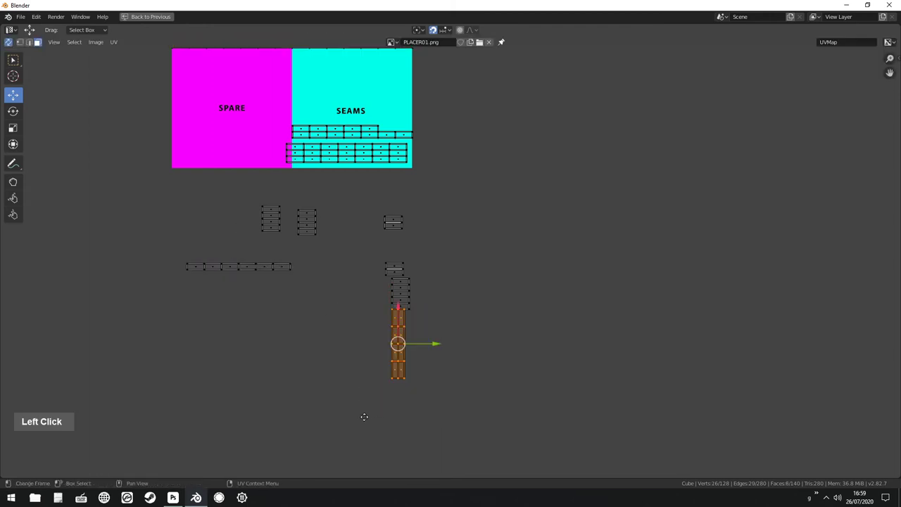
key("r")
key("9")
key("0")
key("Return")
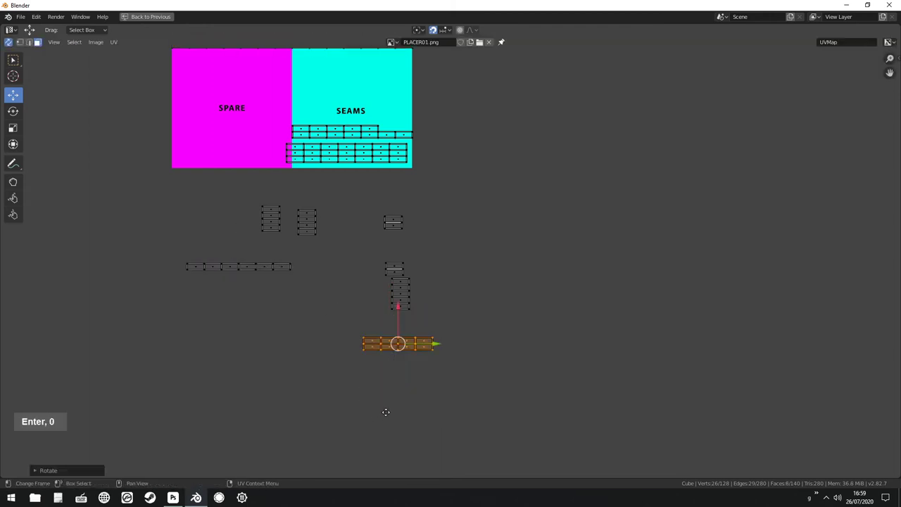
left_click_drag(392, 343, 242, 283)
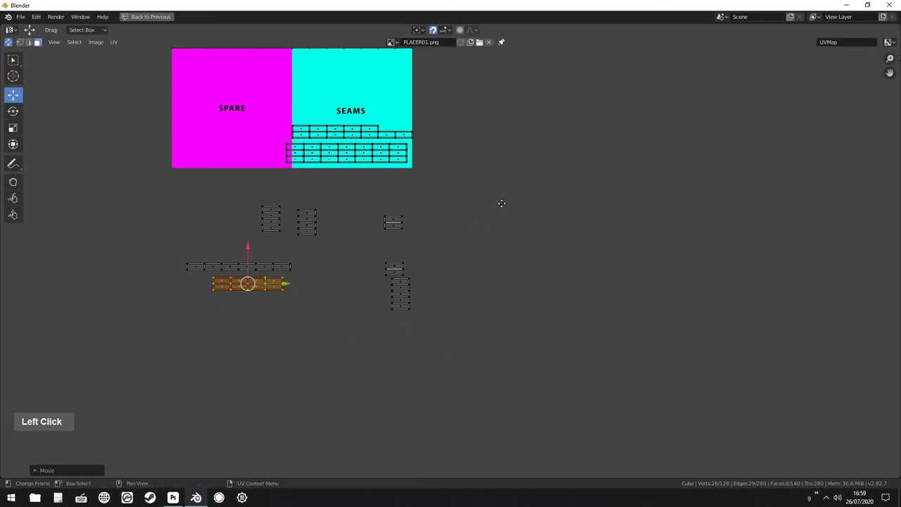
Step: Select the six-face strip and the two-row block together and move them onto the SEAMS quadrant, with the strip starting at its left edge
scroll(449, 143, "up", 2)
scroll(451, 134, "down", 2)
middle_click_drag(452, 122, 509, 236)
key("space")
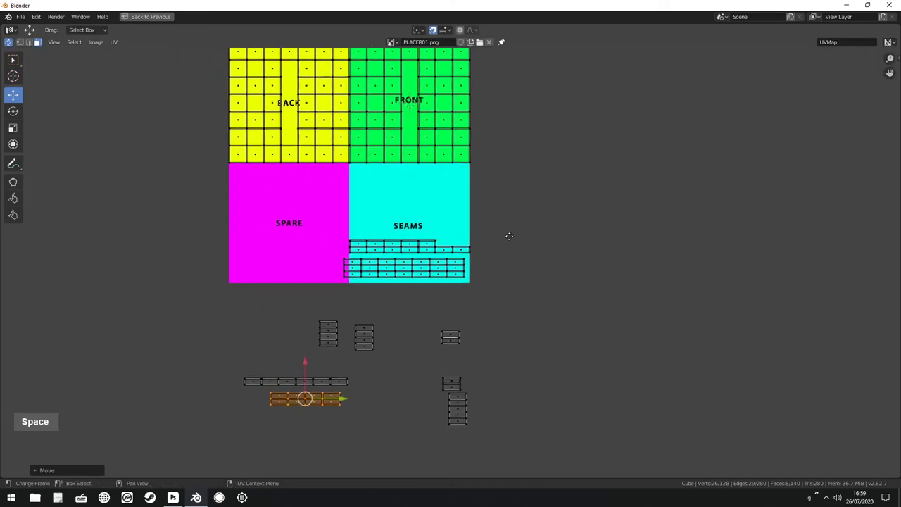
scroll(509, 236, "up", 1)
double_click(161, 380)
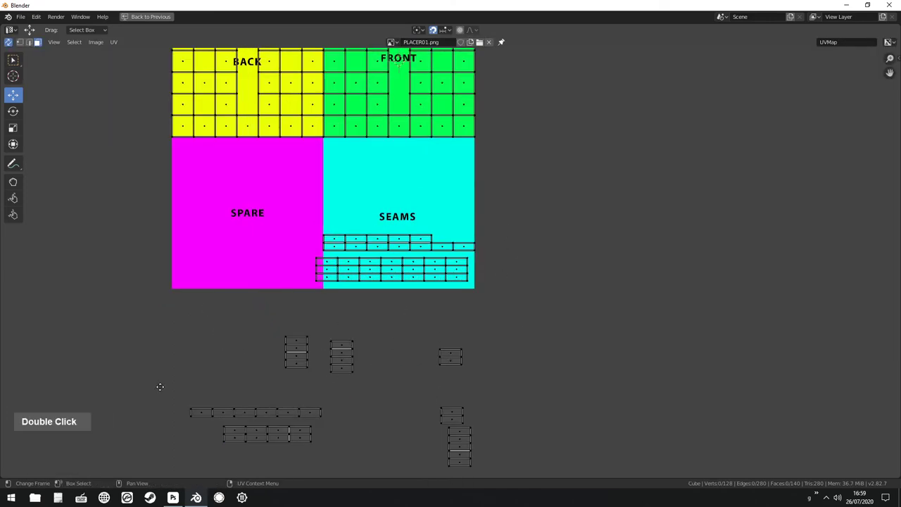
left_click_drag(158, 381, 321, 458)
left_click_drag(256, 425, 387, 200)
Step: Select both four-face stacks below the layout and set them aside in the empty area right of the SEAMS quadrant
left_click_drag(381, 327, 273, 409)
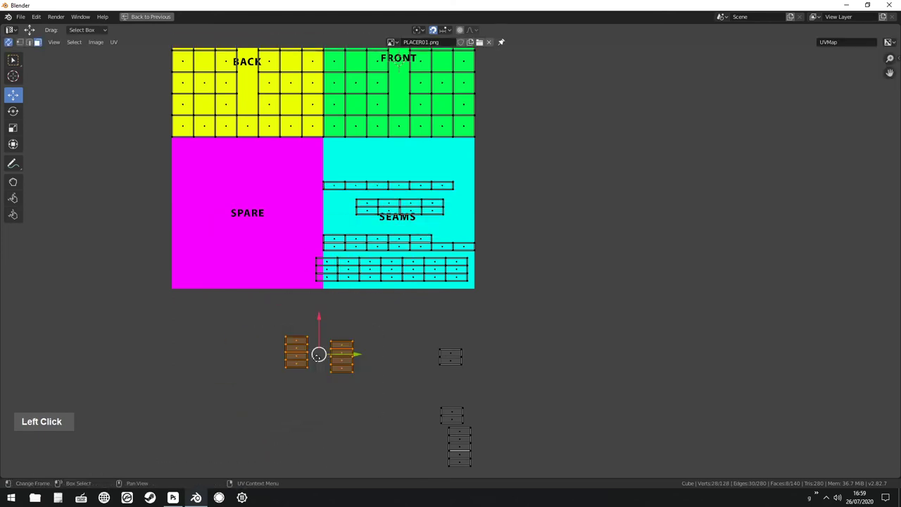
left_click_drag(318, 354, 551, 184)
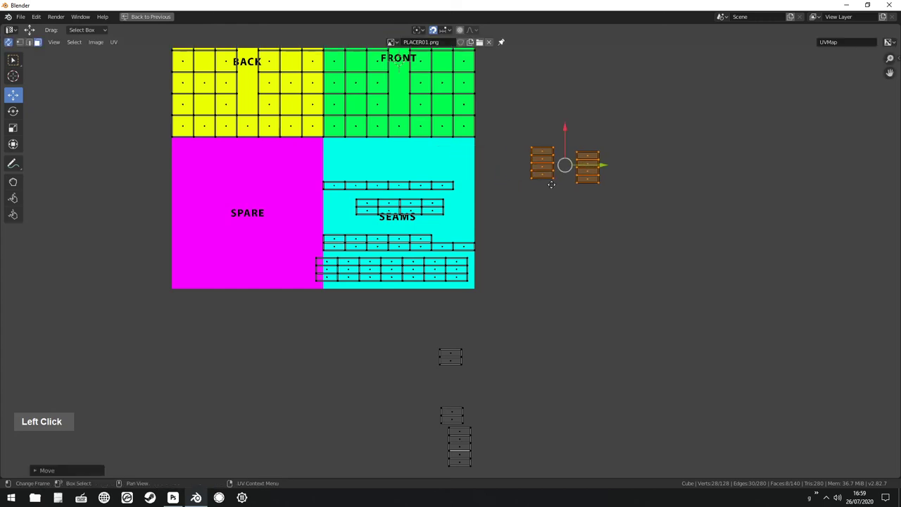
Step: Move the nearest two-face island into the SEAMS quadrant's upper-right corner, and the remaining two-face and five-face stacks onto the SPARE quadrant
middle_click_drag(528, 406, 523, 324, "shift")
left_click(446, 278)
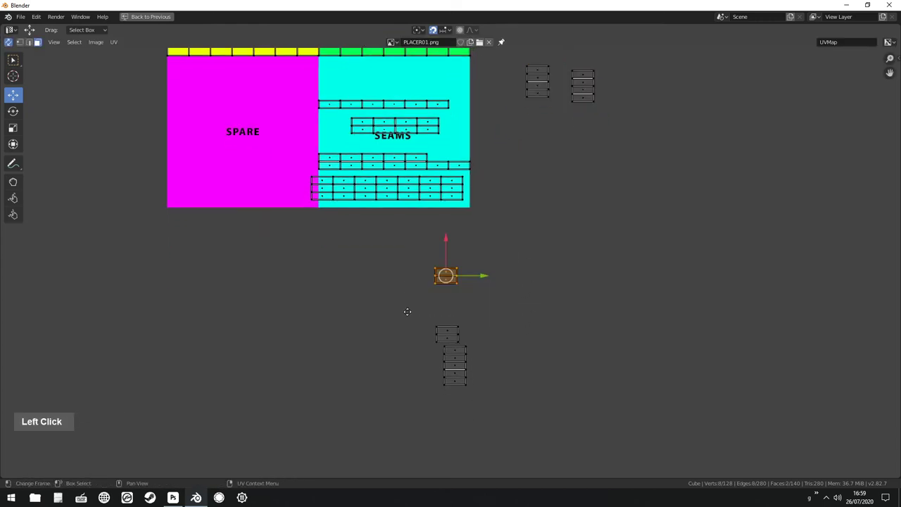
left_click_drag(445, 276, 447, 65)
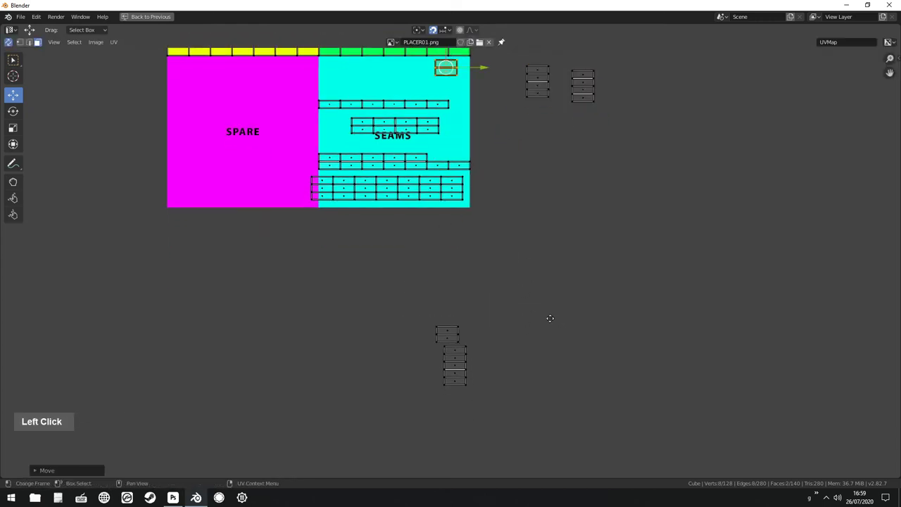
left_click_drag(525, 309, 416, 408)
left_click_drag(450, 362, 311, 121)
Step: Shift the three-row strip horizontally so its ends line up with the left and right edges of the SEAMS quadrant
middle_click_drag(394, 112, 469, 208, "shift")
scroll(345, 215, "up", 3)
middle_click_drag(455, 331, 508, 291, "shift")
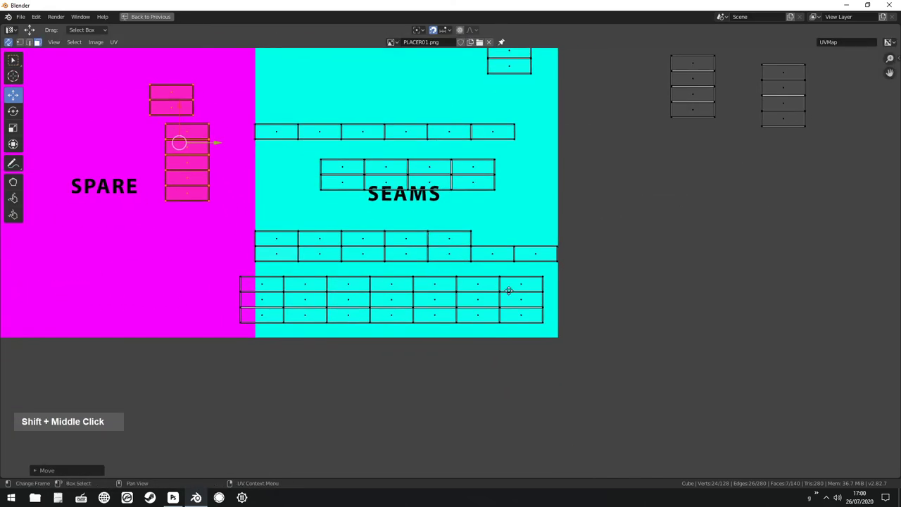
left_click_drag(555, 264, 215, 350)
key("ctrl")
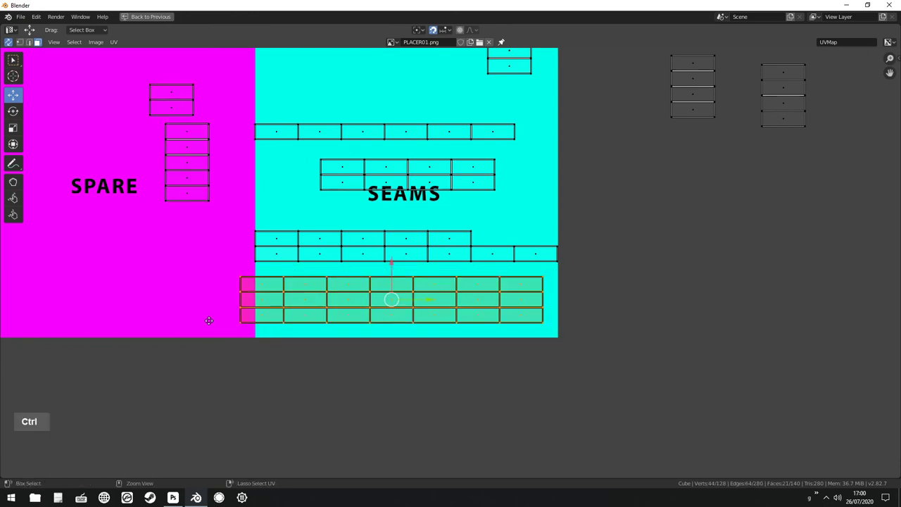
left_click_drag(425, 302, 441, 299, "ctrl")
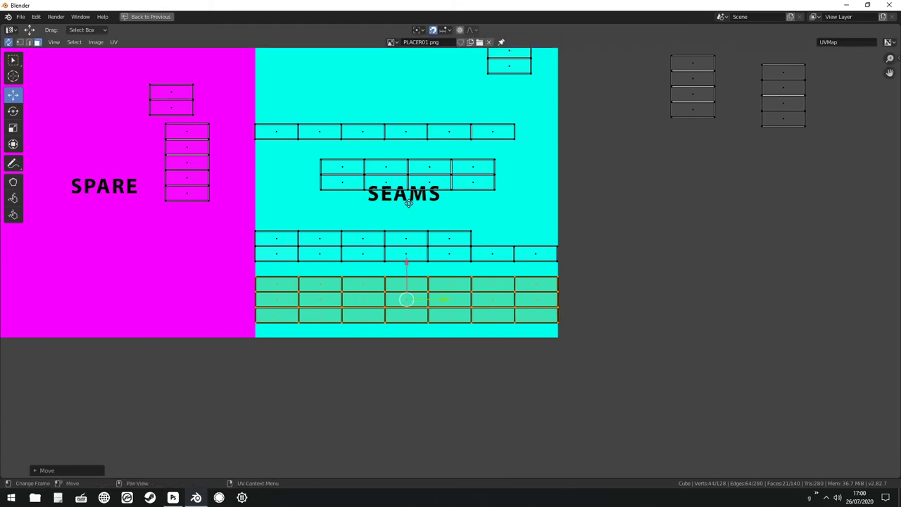
Step: Select the single-row six-face strip and move it down to just above the two-row strip in the SEAMS quadrant
key("space")
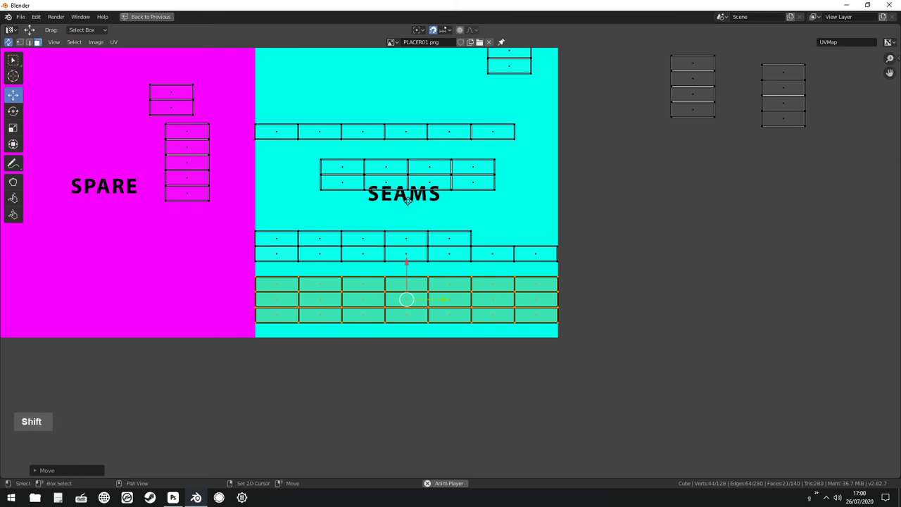
middle_click_drag(407, 200, 422, 325, "shift")
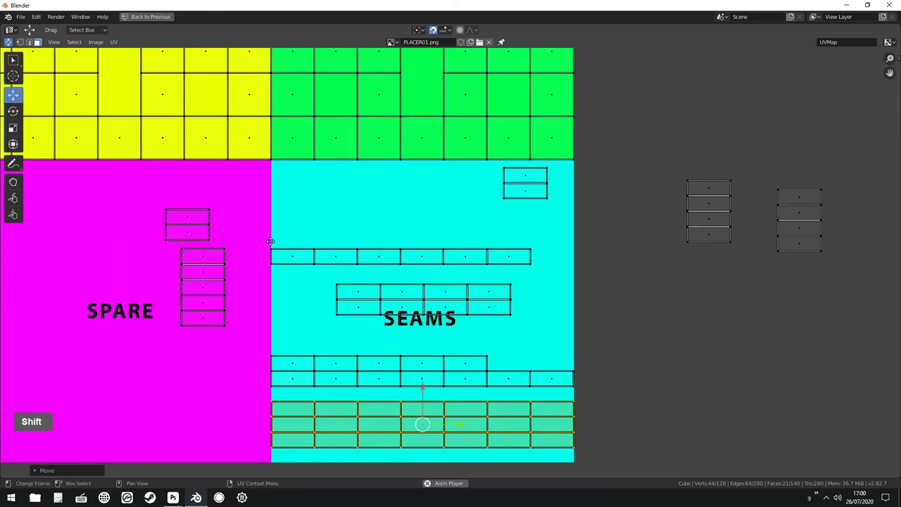
left_click_drag(260, 238, 354, 269, "shift")
left_click_drag(542, 279, 542, 275)
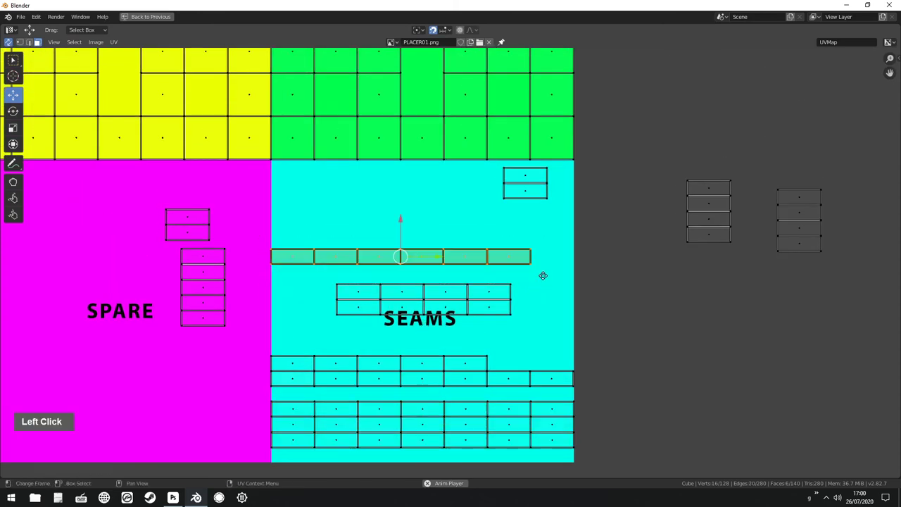
left_click_drag(409, 257, 403, 345)
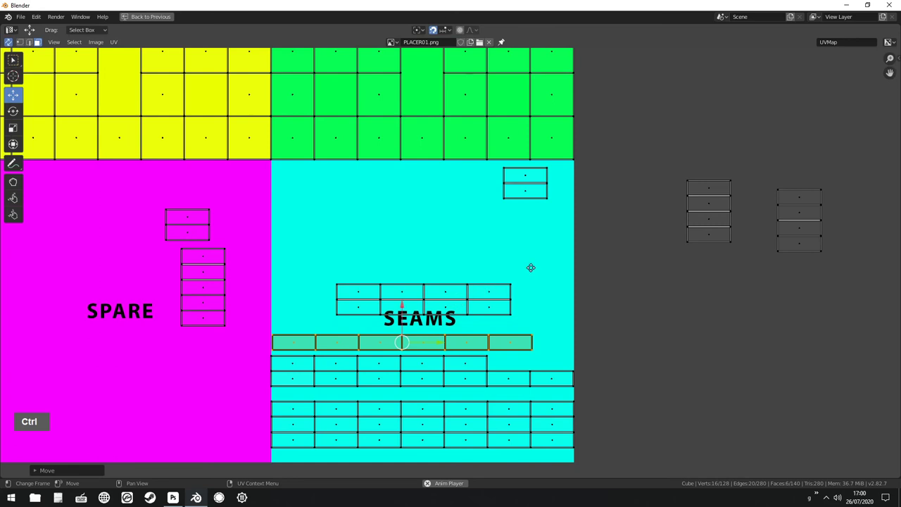
Step: Move the nearer outlying four-face stack to the SEAMS quadrant's left edge, and the two-face stack from SPARE to its right
left_click_drag(664, 144, 739, 288)
left_click_drag(699, 212, 311, 212)
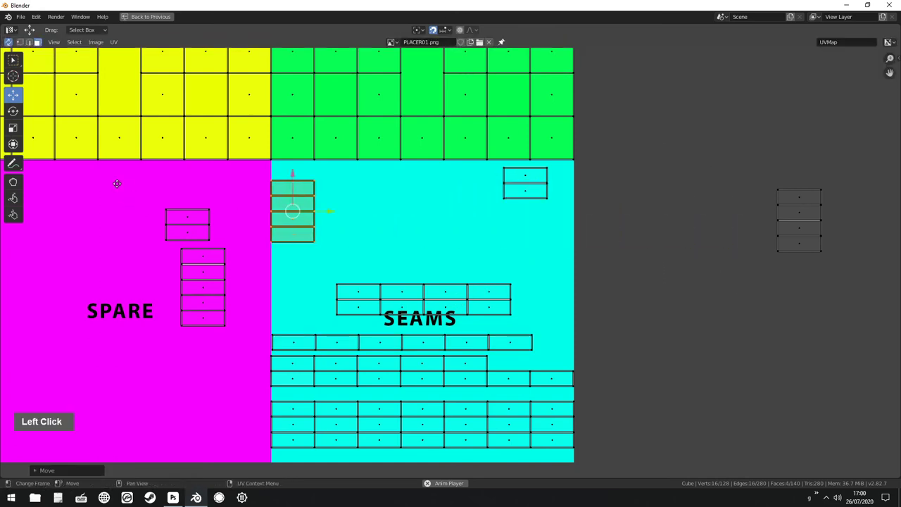
left_click_drag(117, 183, 376, 226)
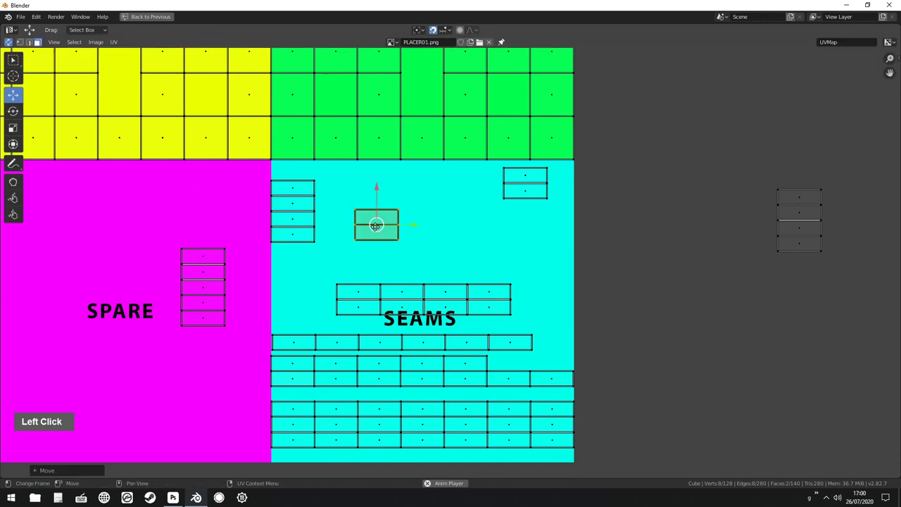
Step: Move the five-face stack from SPARE to the SEAMS quadrant's left edge, and the last outlying four-face stack into its upper middle area
left_click_drag(158, 233, 251, 348)
left_click_drag(204, 286, 315, 288)
key("ctrl")
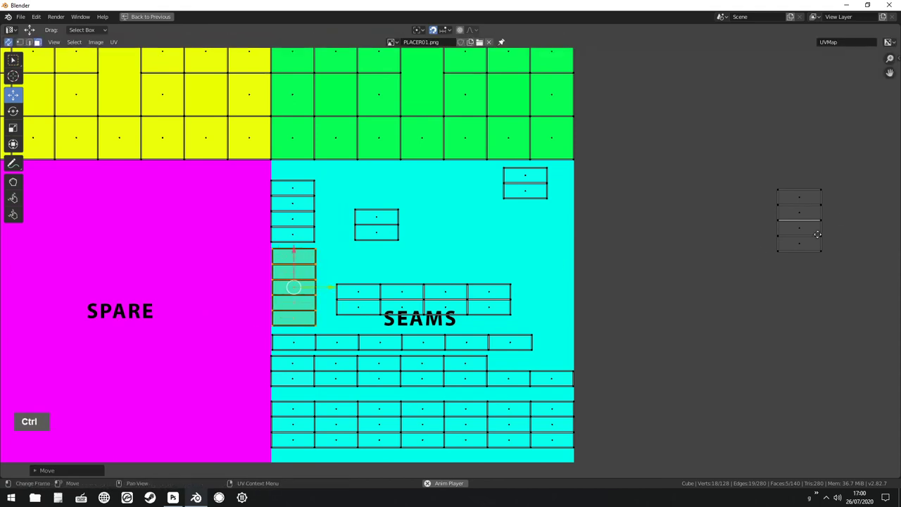
left_click(799, 220)
left_click_drag(794, 226, 452, 227)
left_click(521, 251)
Step: Select the two-face island in the SEAMS quadrant's upper-right corner and move it straight down beside the four-face stack
scroll(643, 235, "down", 3)
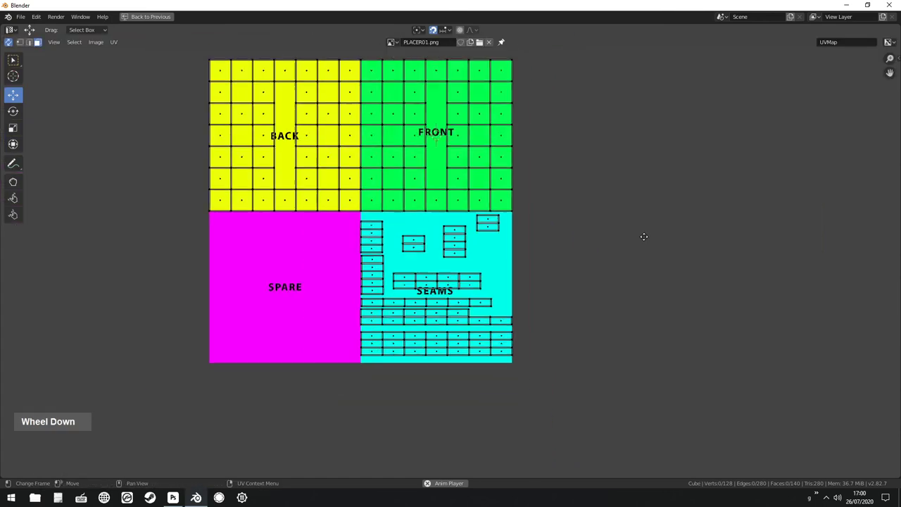
scroll(638, 246, "up", 1)
scroll(631, 250, "up", 1)
middle_click_drag(632, 249, 583, 236, "shift")
scroll(584, 195, "up", 1)
scroll(583, 233, "up", 1)
middle_click_drag(513, 287, 579, 223, "shift")
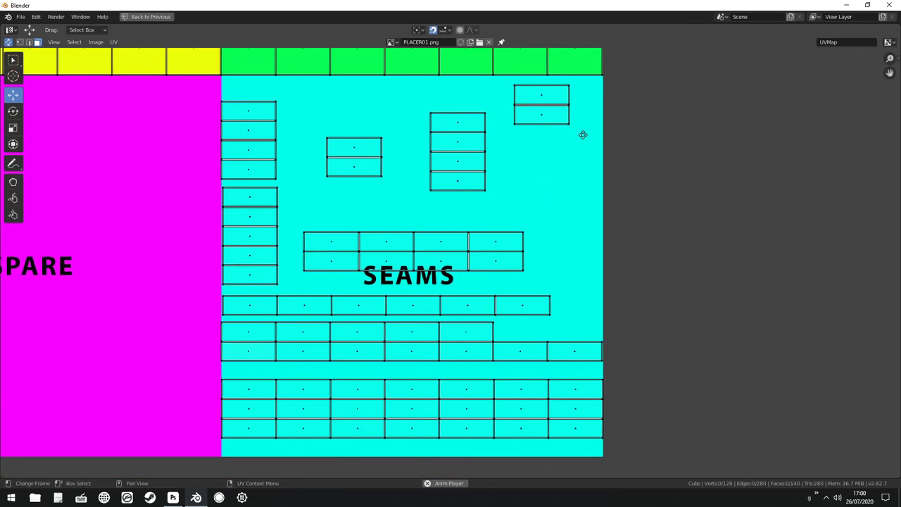
left_click_drag(581, 157, 501, 83)
key("g")
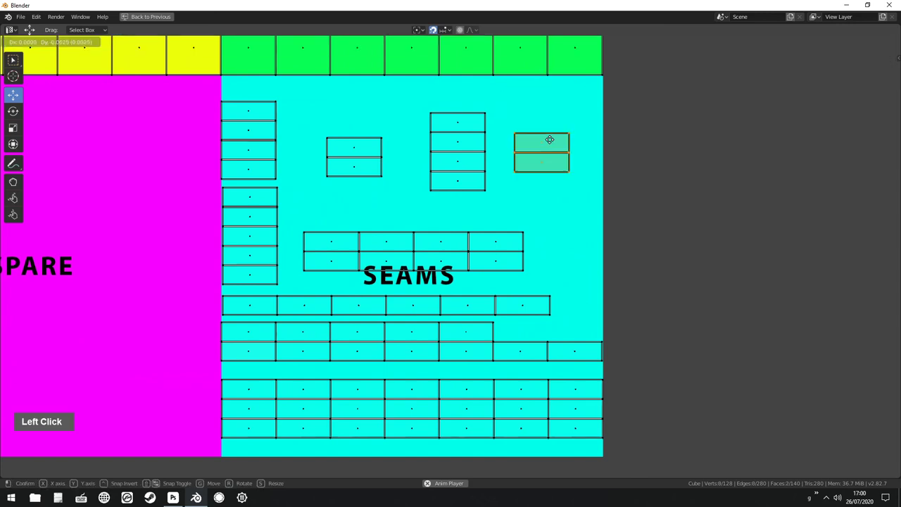